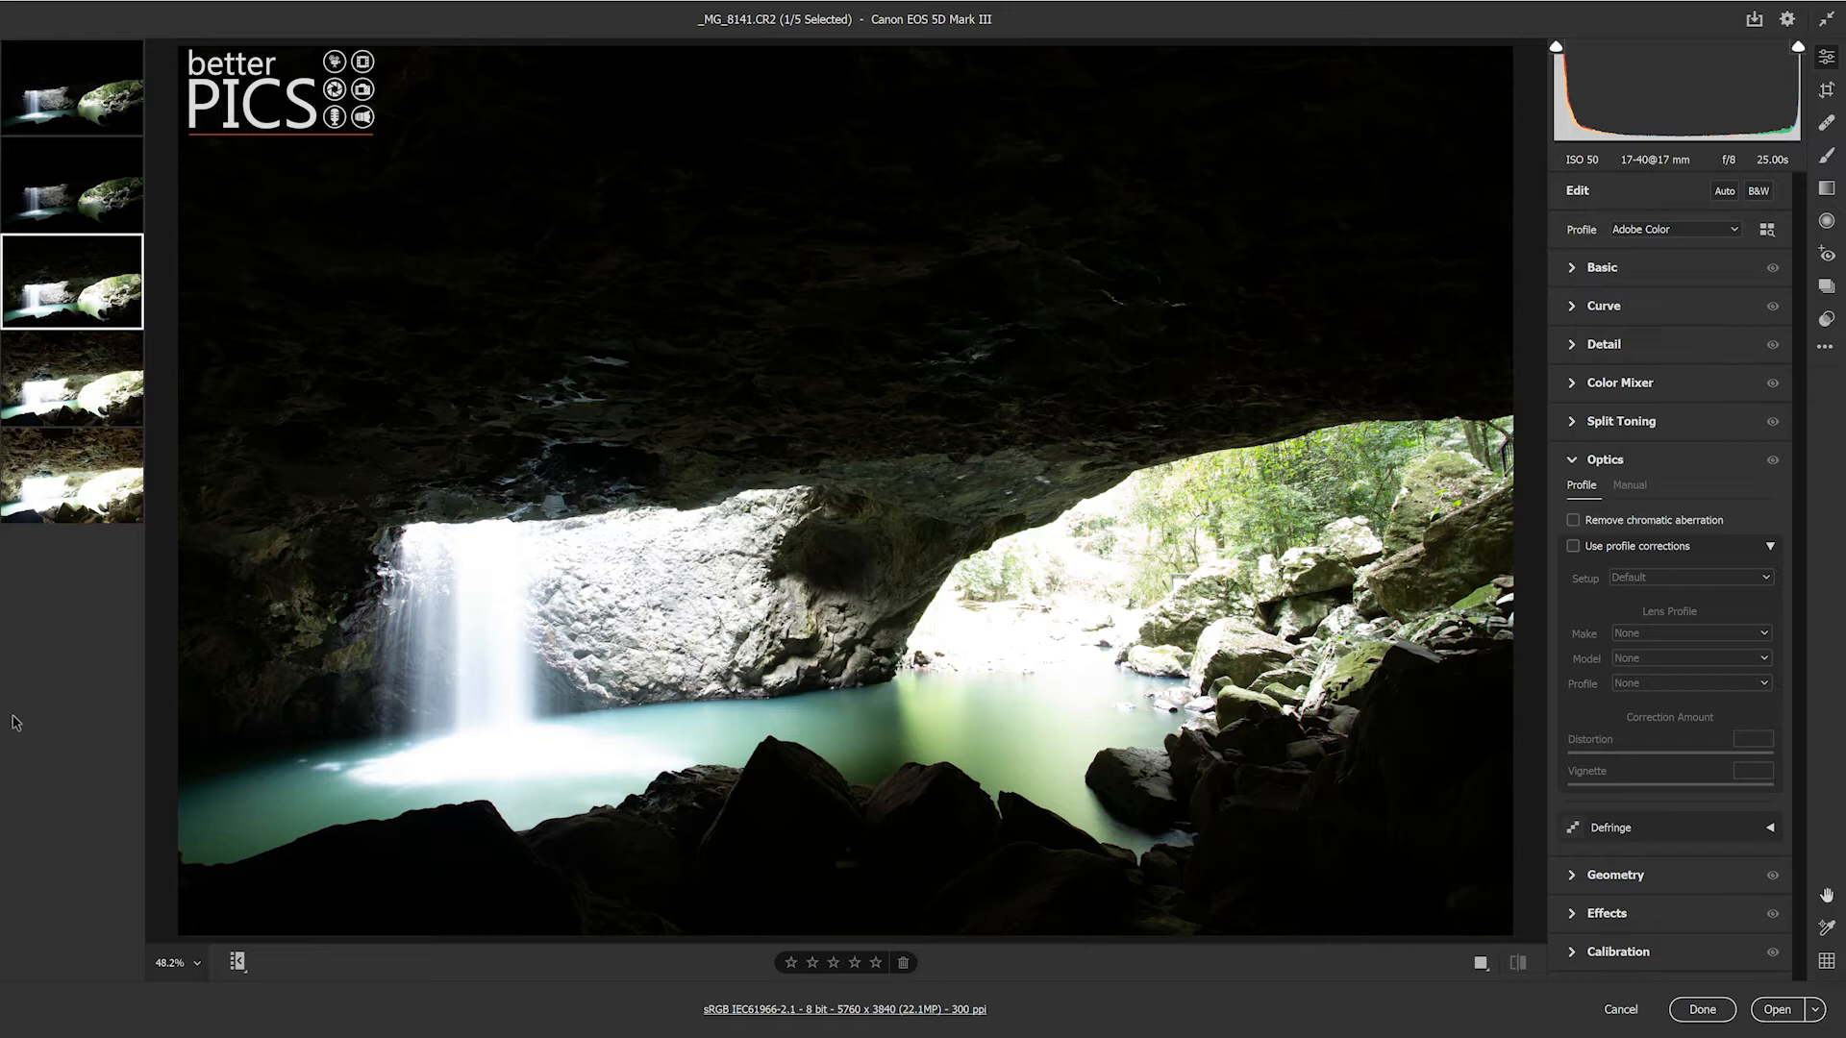
Check the shadow and highlight clipping warnings on the _MG_8141 exposure and turn both off again.
mouse_move(69, 452)
mouse_move(69, 155)
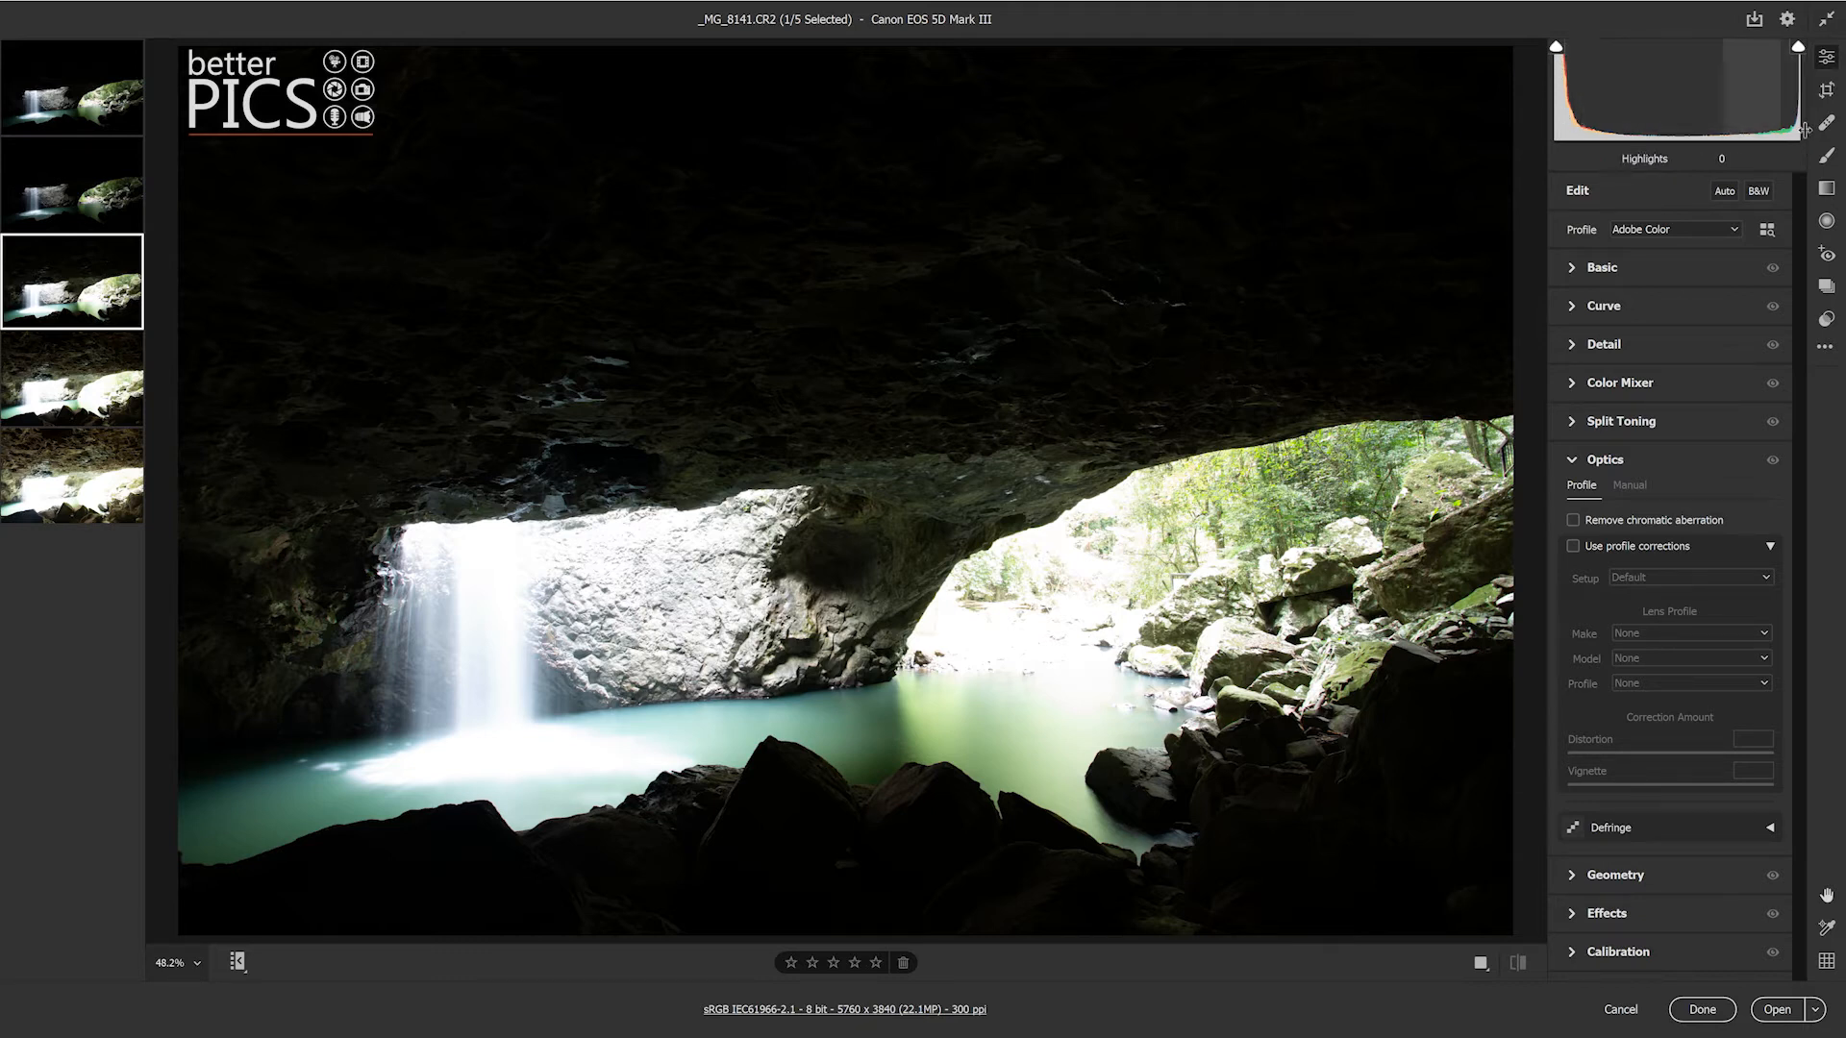
left_click(1557, 49)
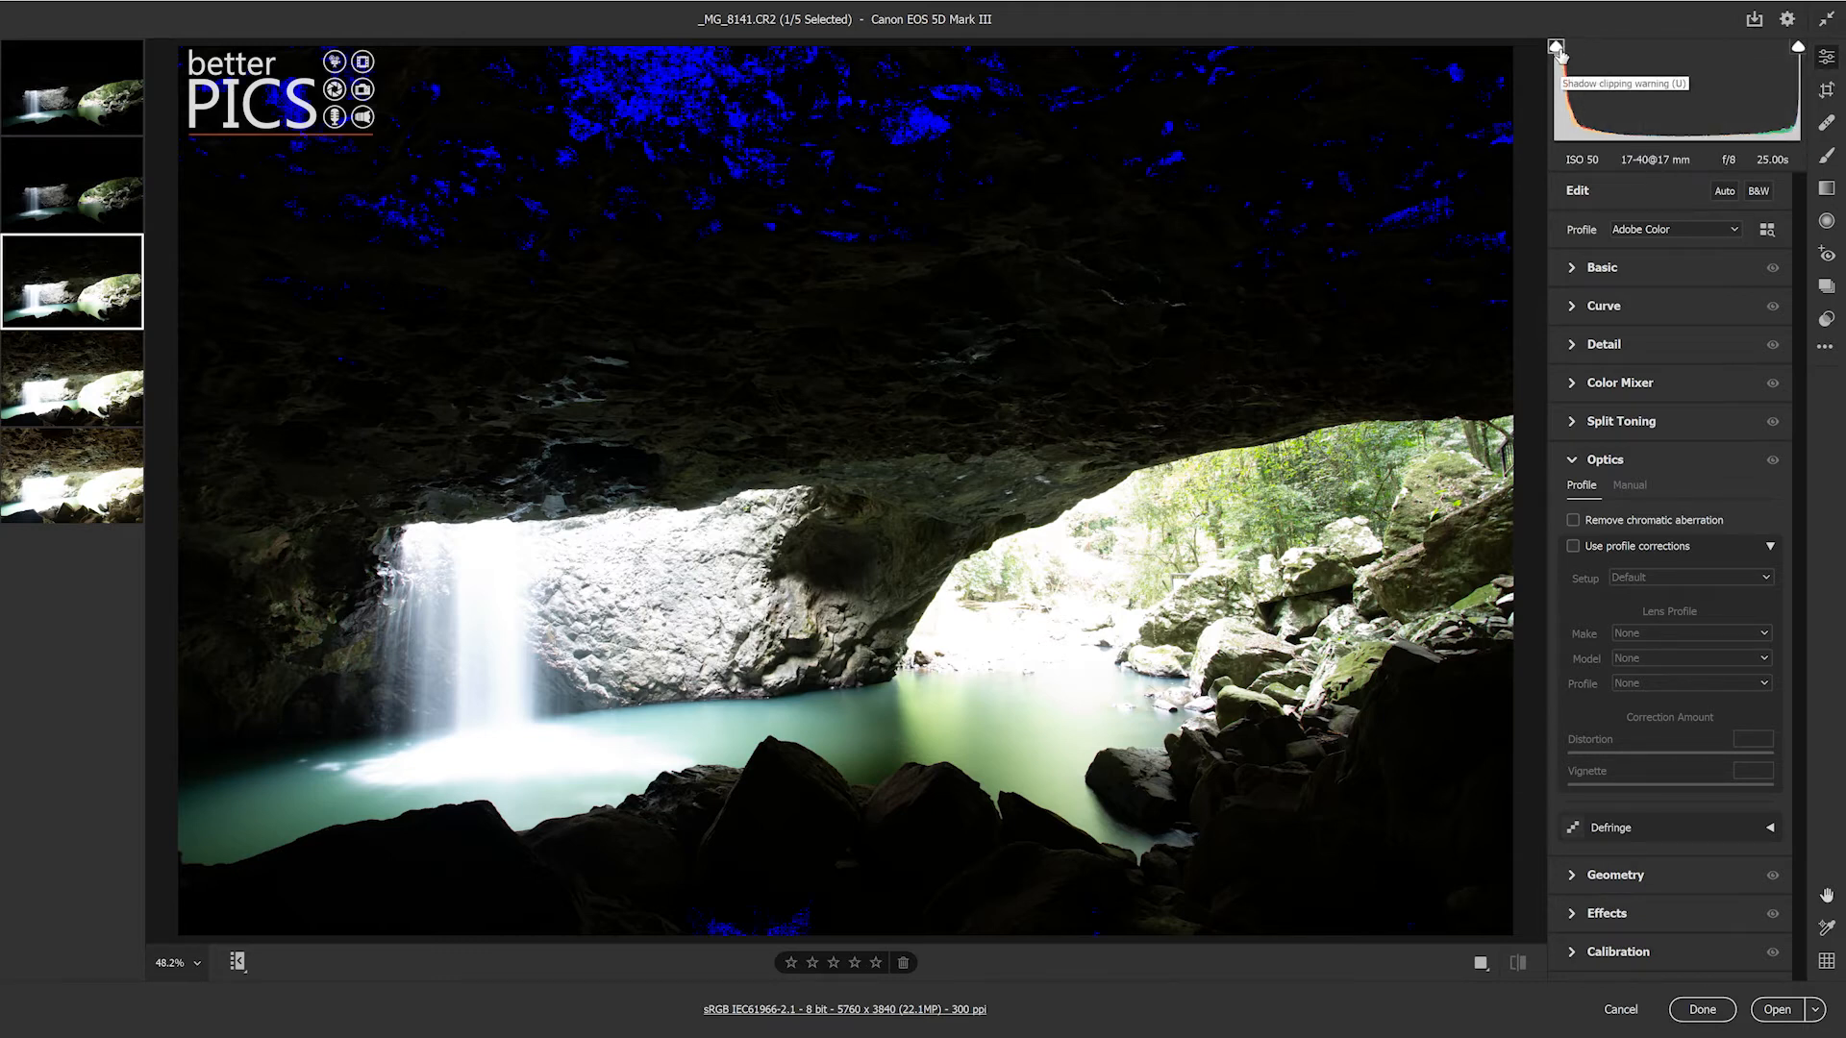
left_click(1798, 48)
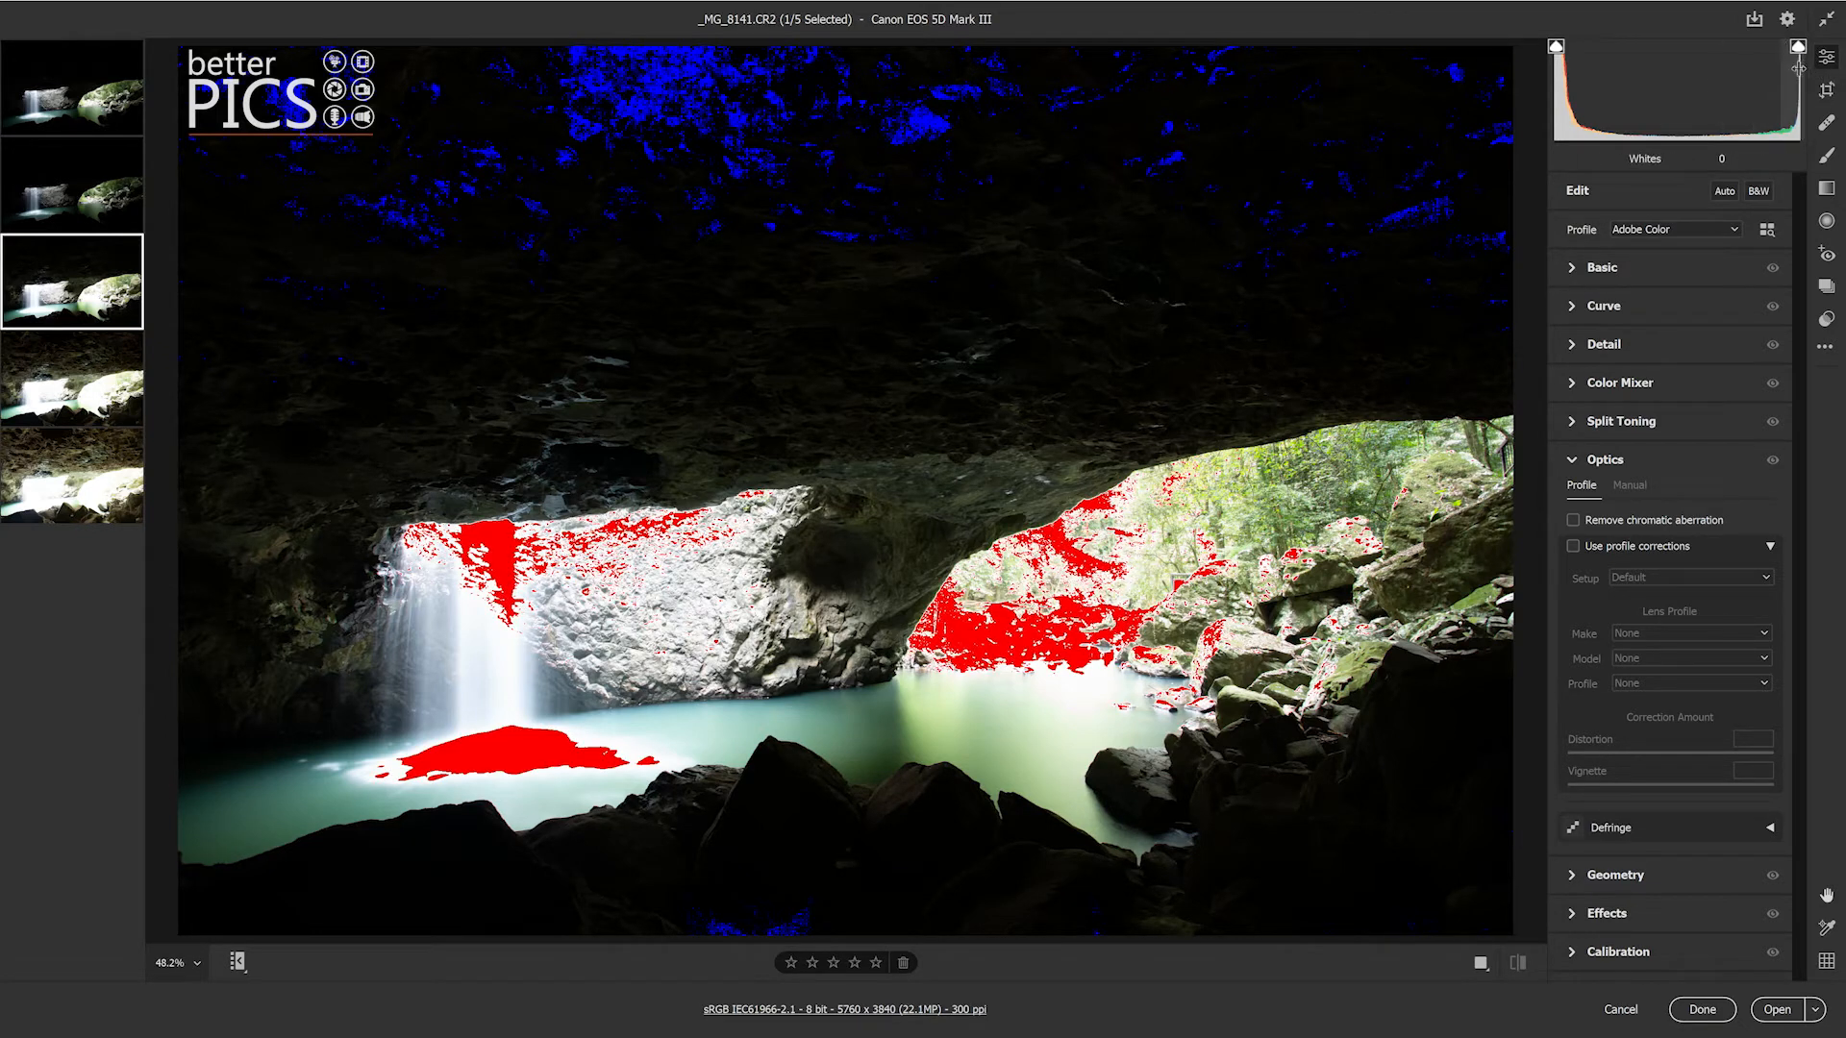
left_click(1798, 47)
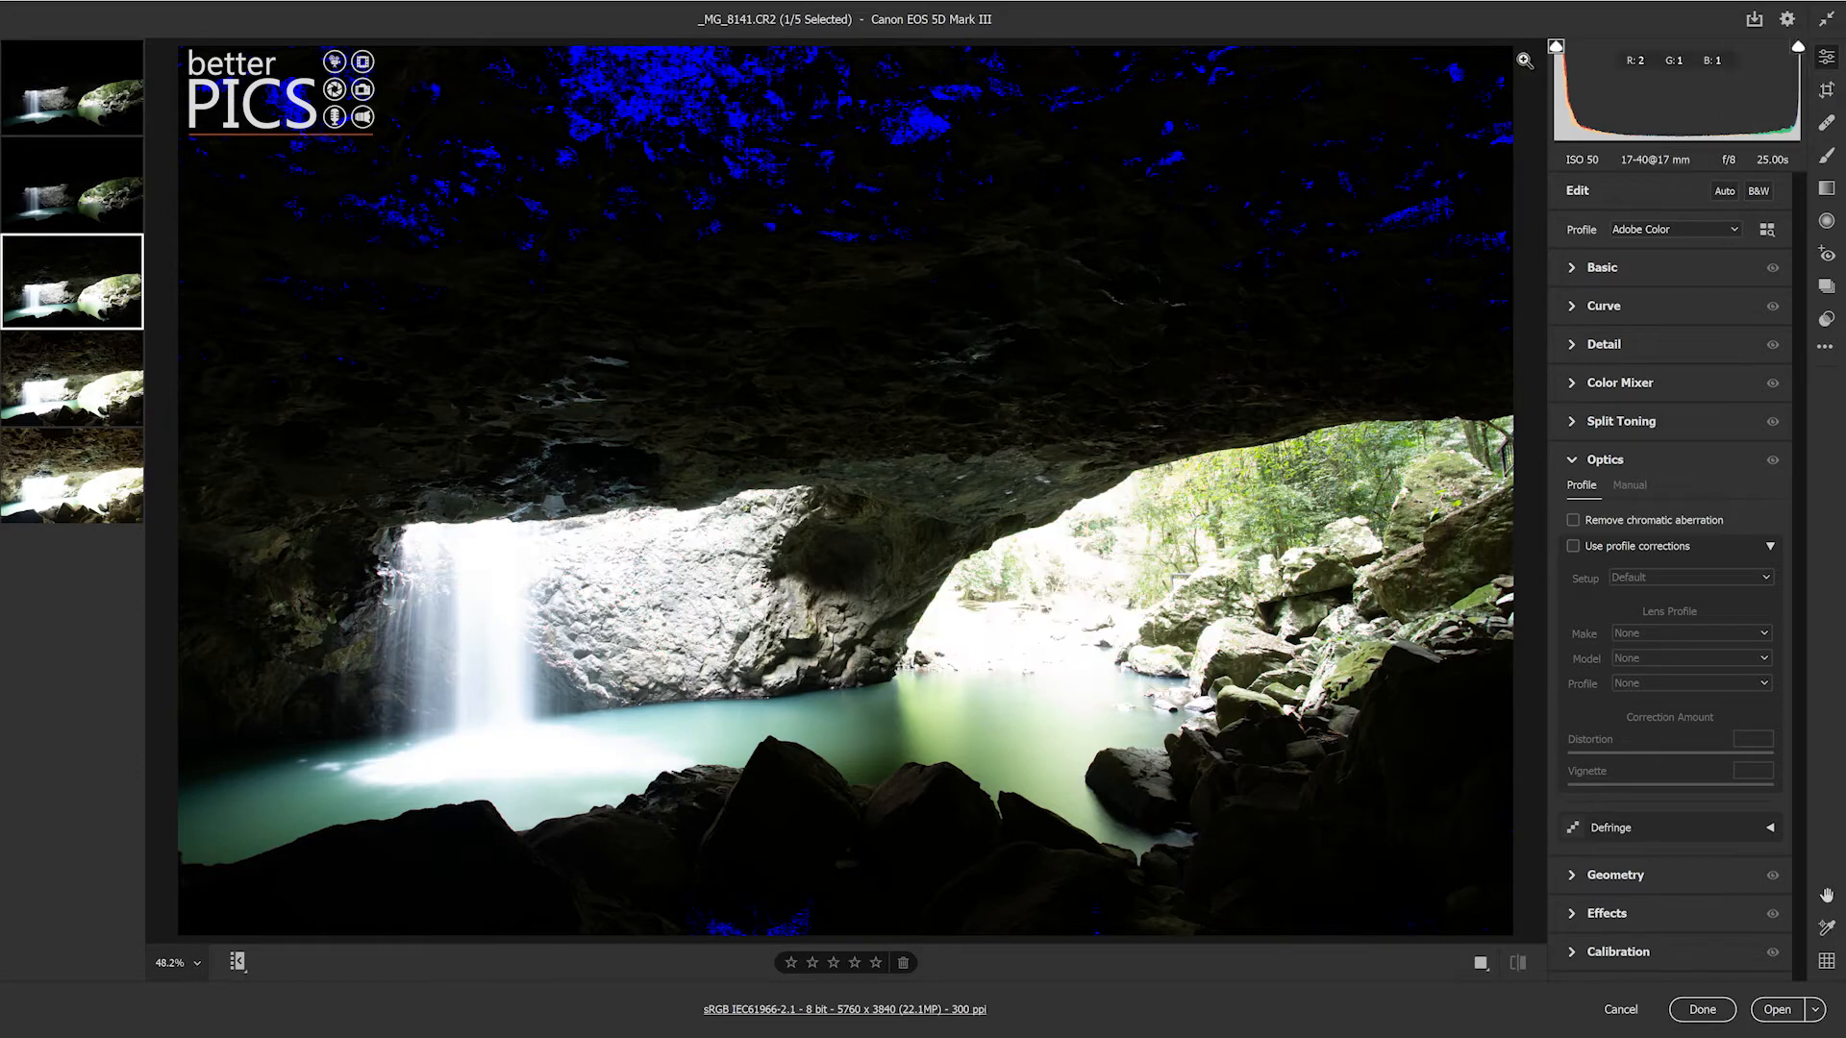
left_click(1556, 47)
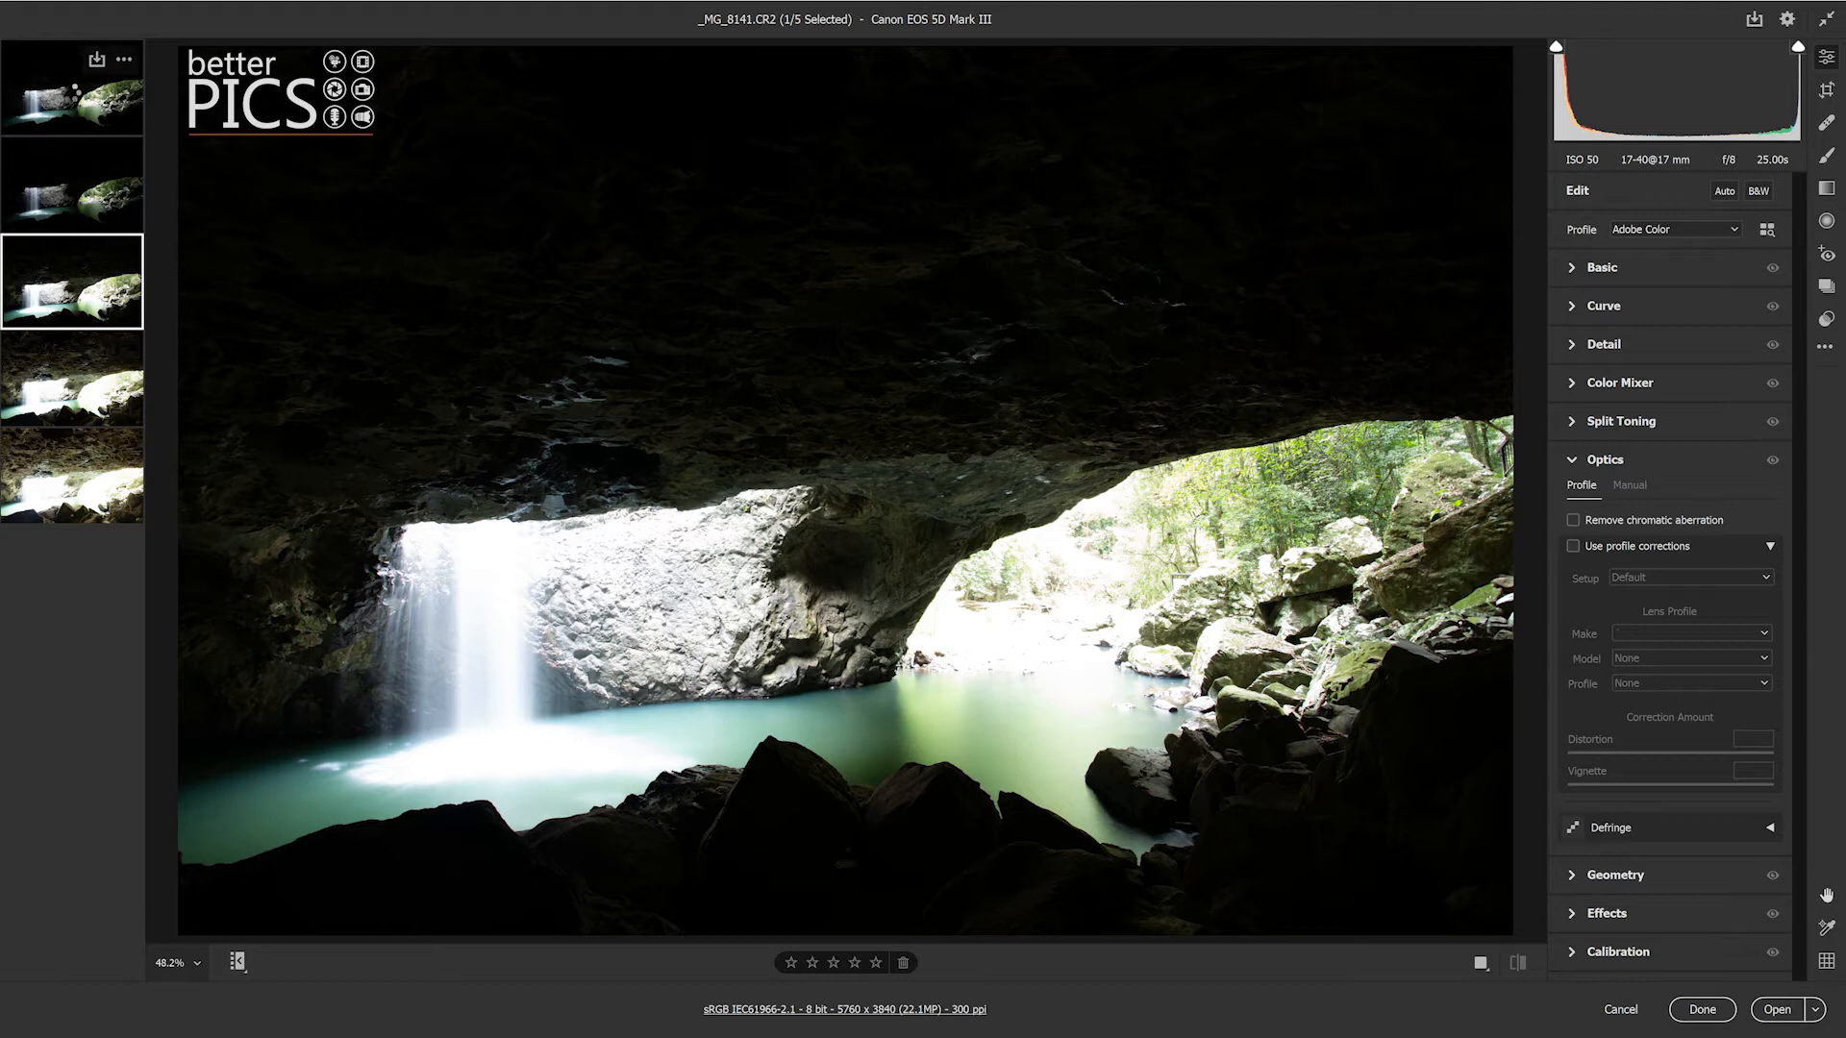
View the bracketed exposures _MG_8139, _MG_8140 and _MG_8143 one after another.
left_click(70, 101)
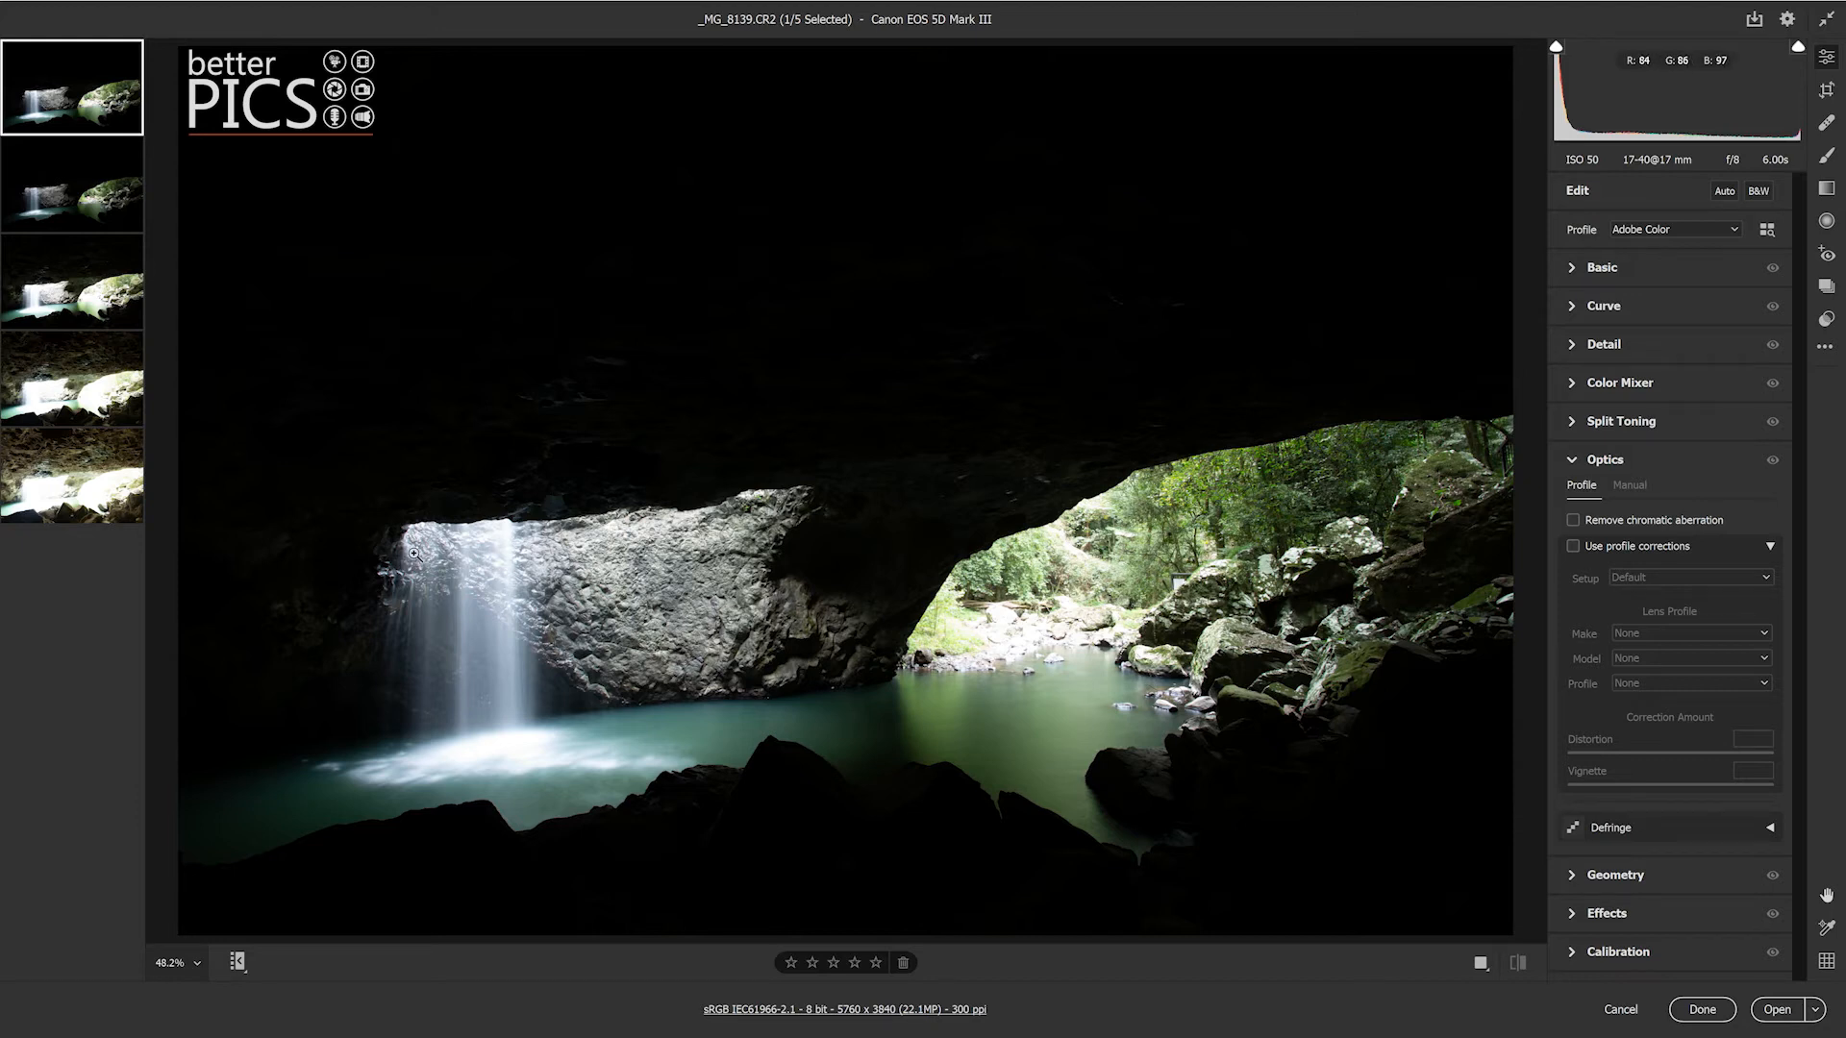
left_click(72, 200)
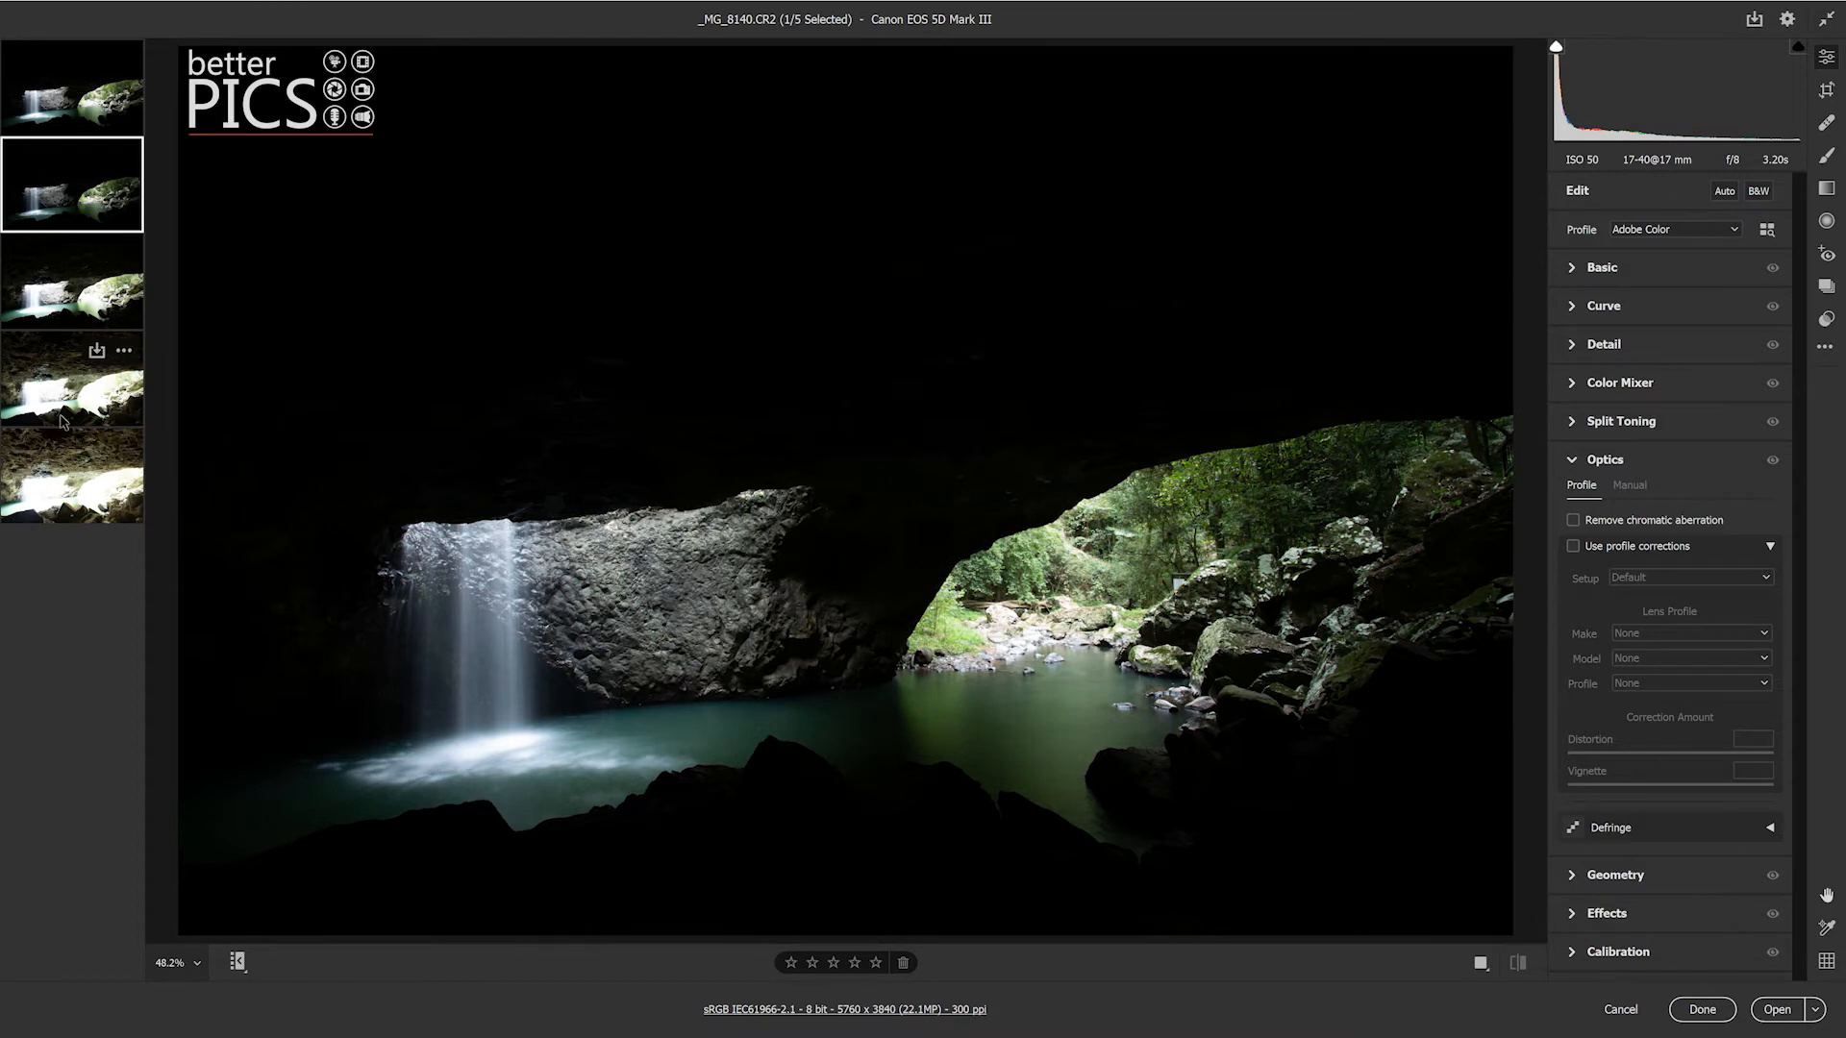
left_click(27, 475)
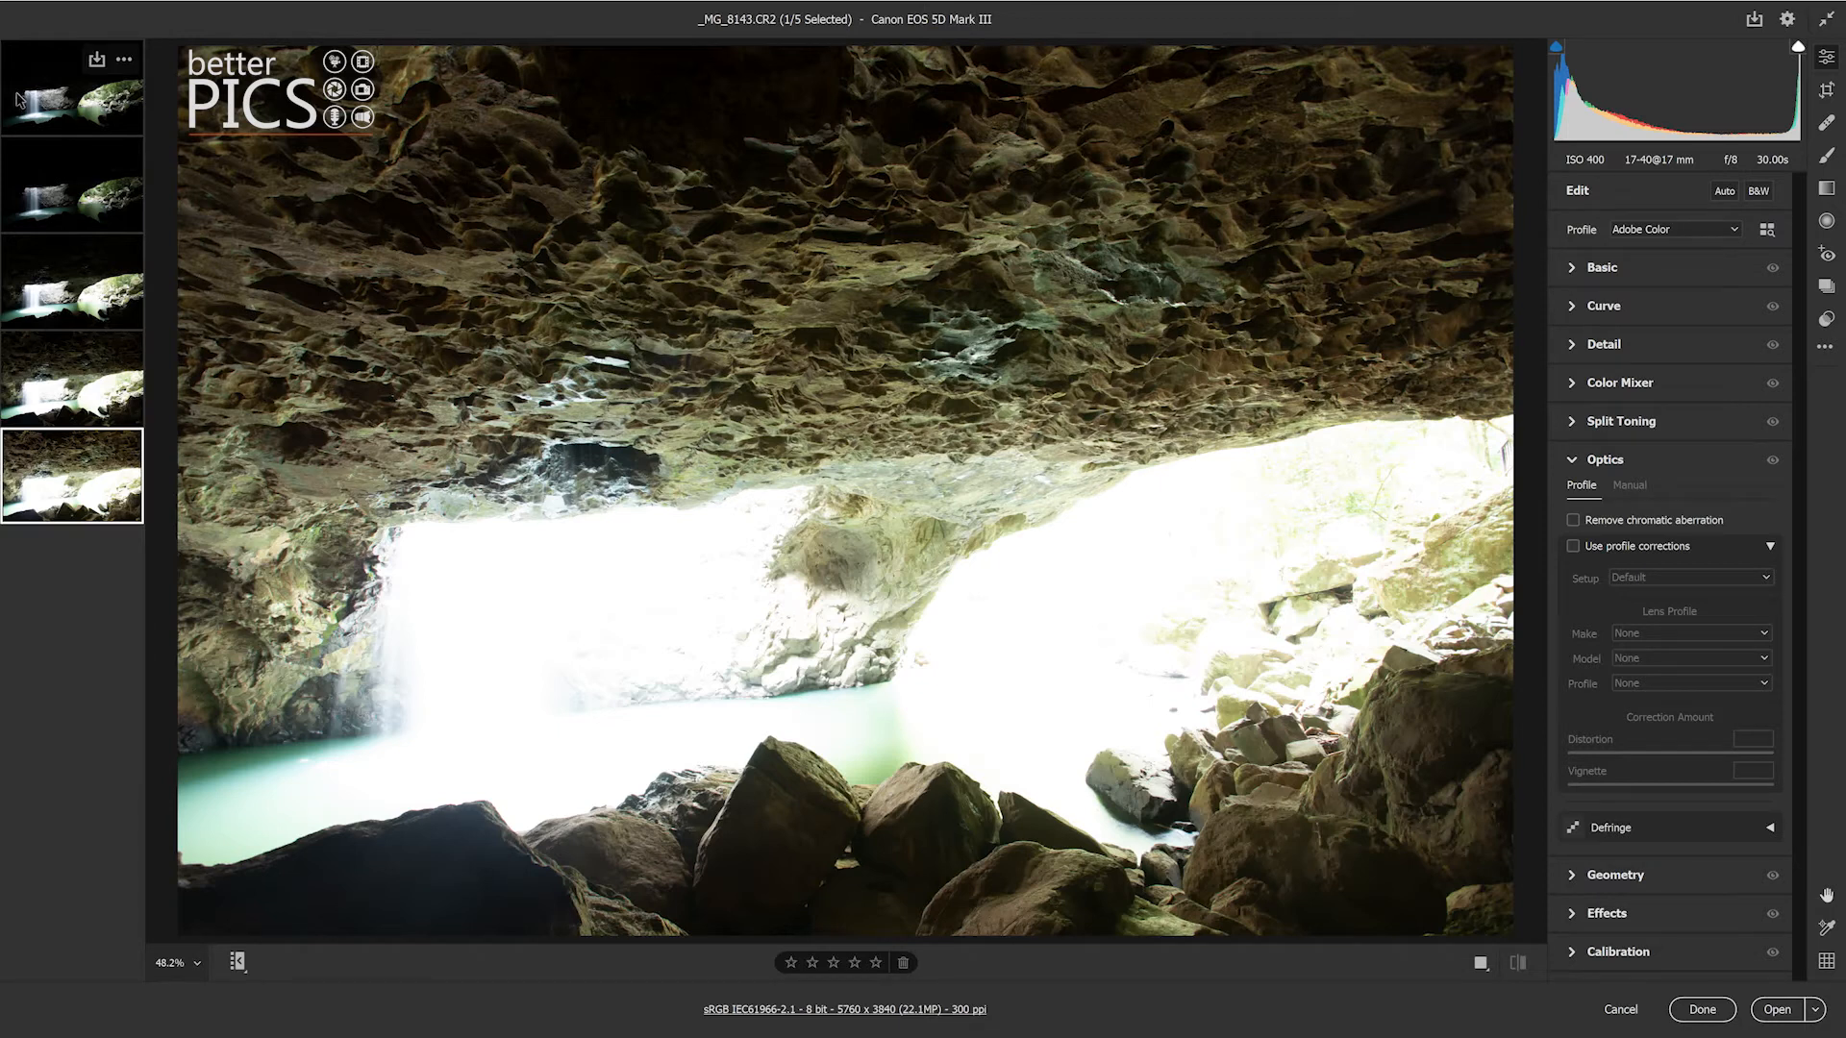
Select all five bracketed exposures and open the HDR merge preview for them.
key("shift")
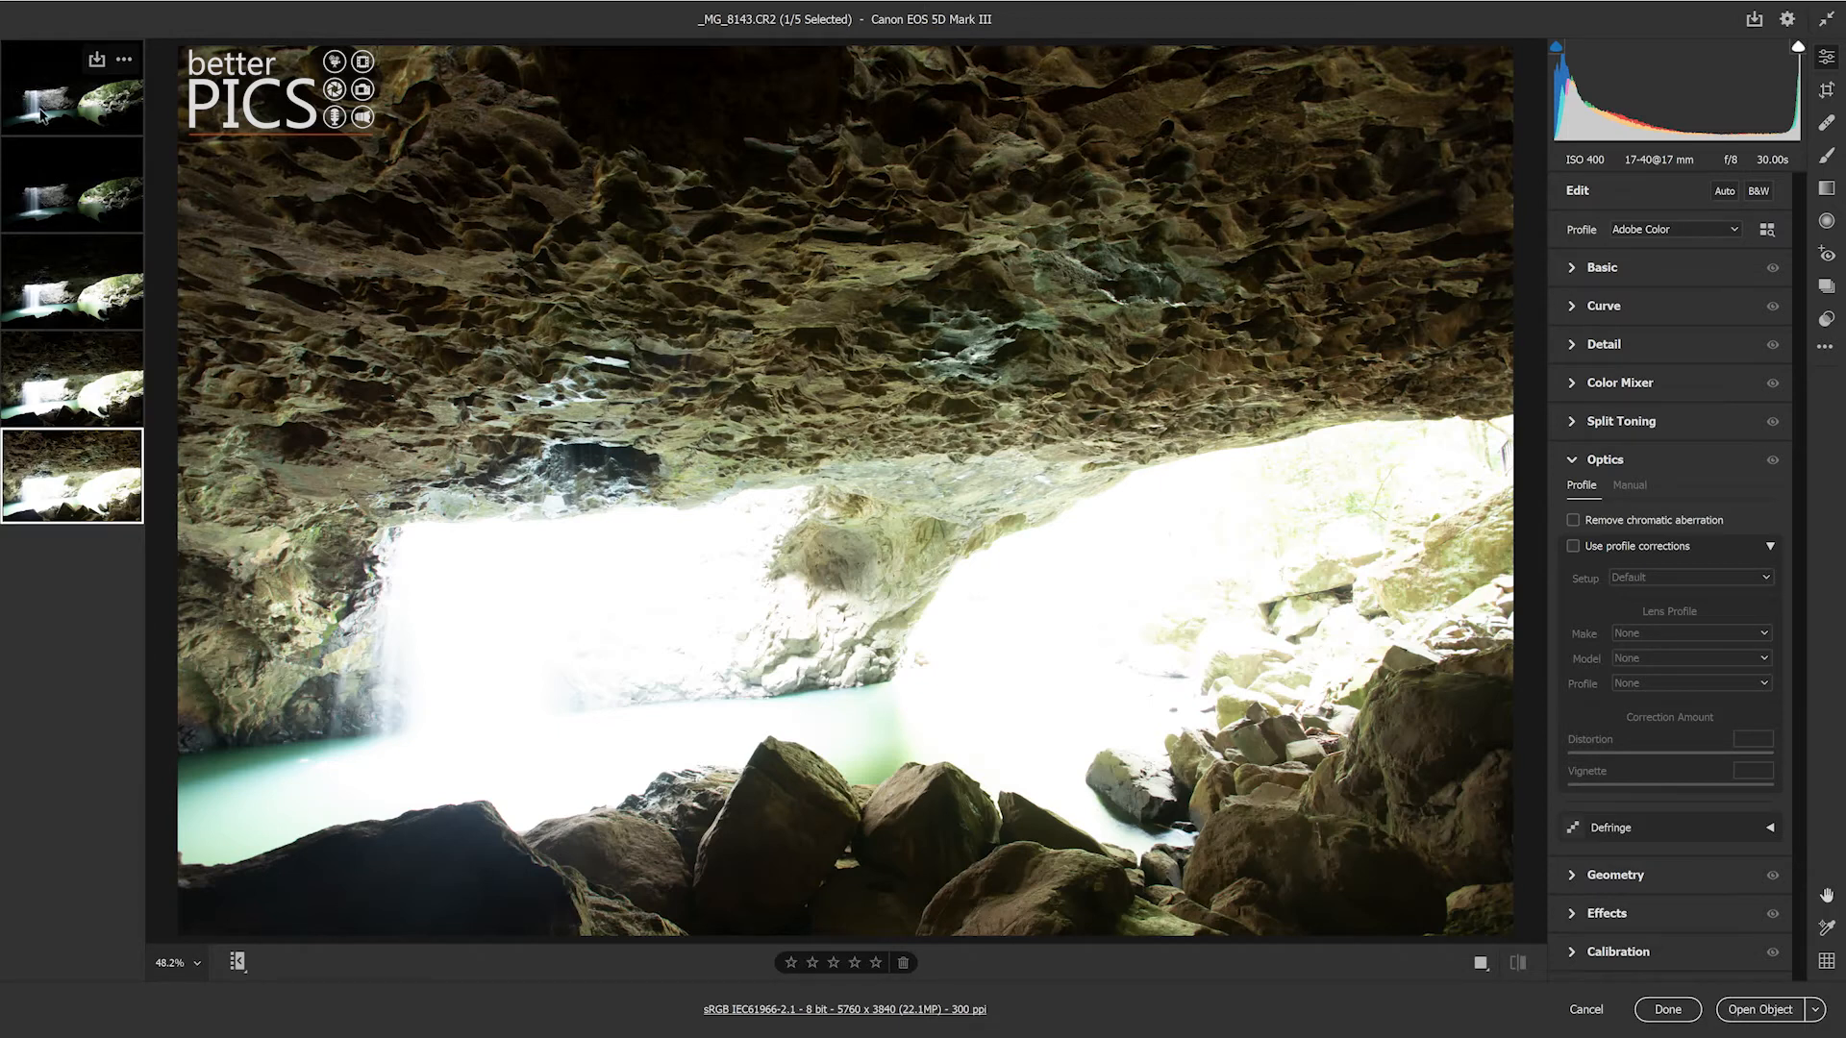
left_click(37, 100, "shift")
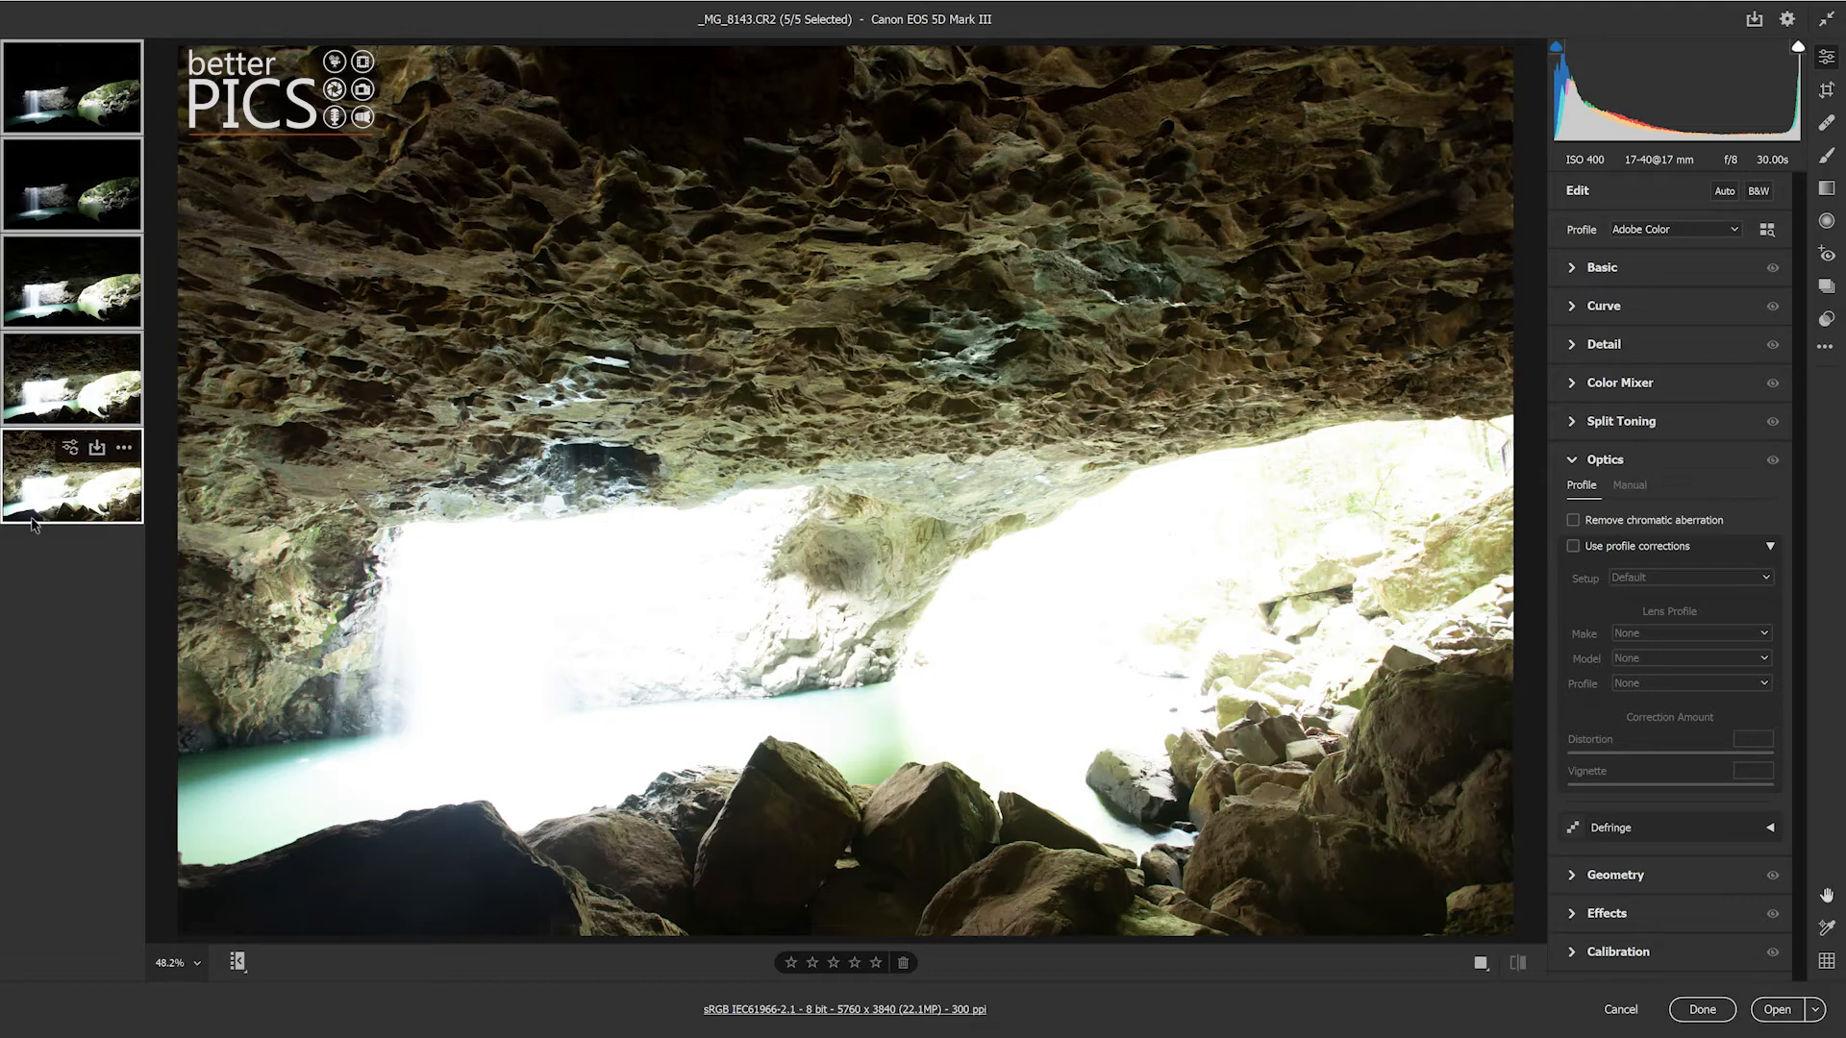
right_click(29, 106)
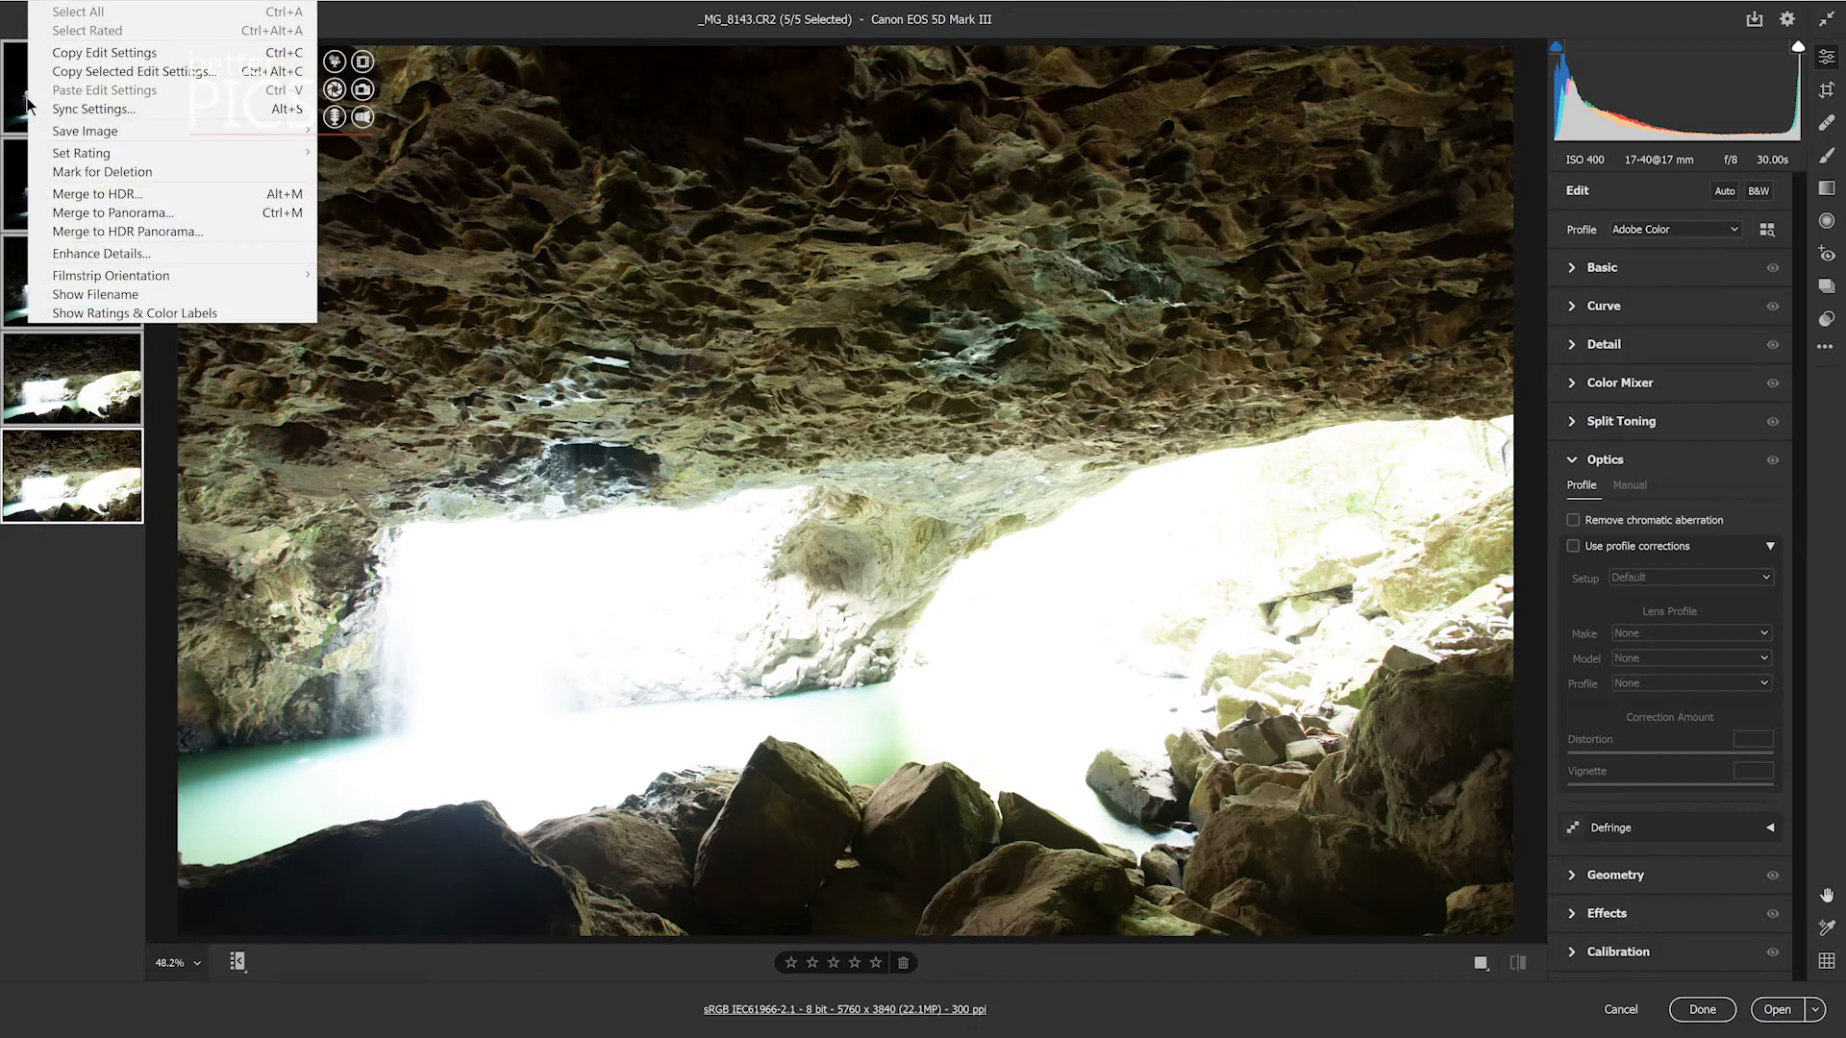
left_click(165, 197)
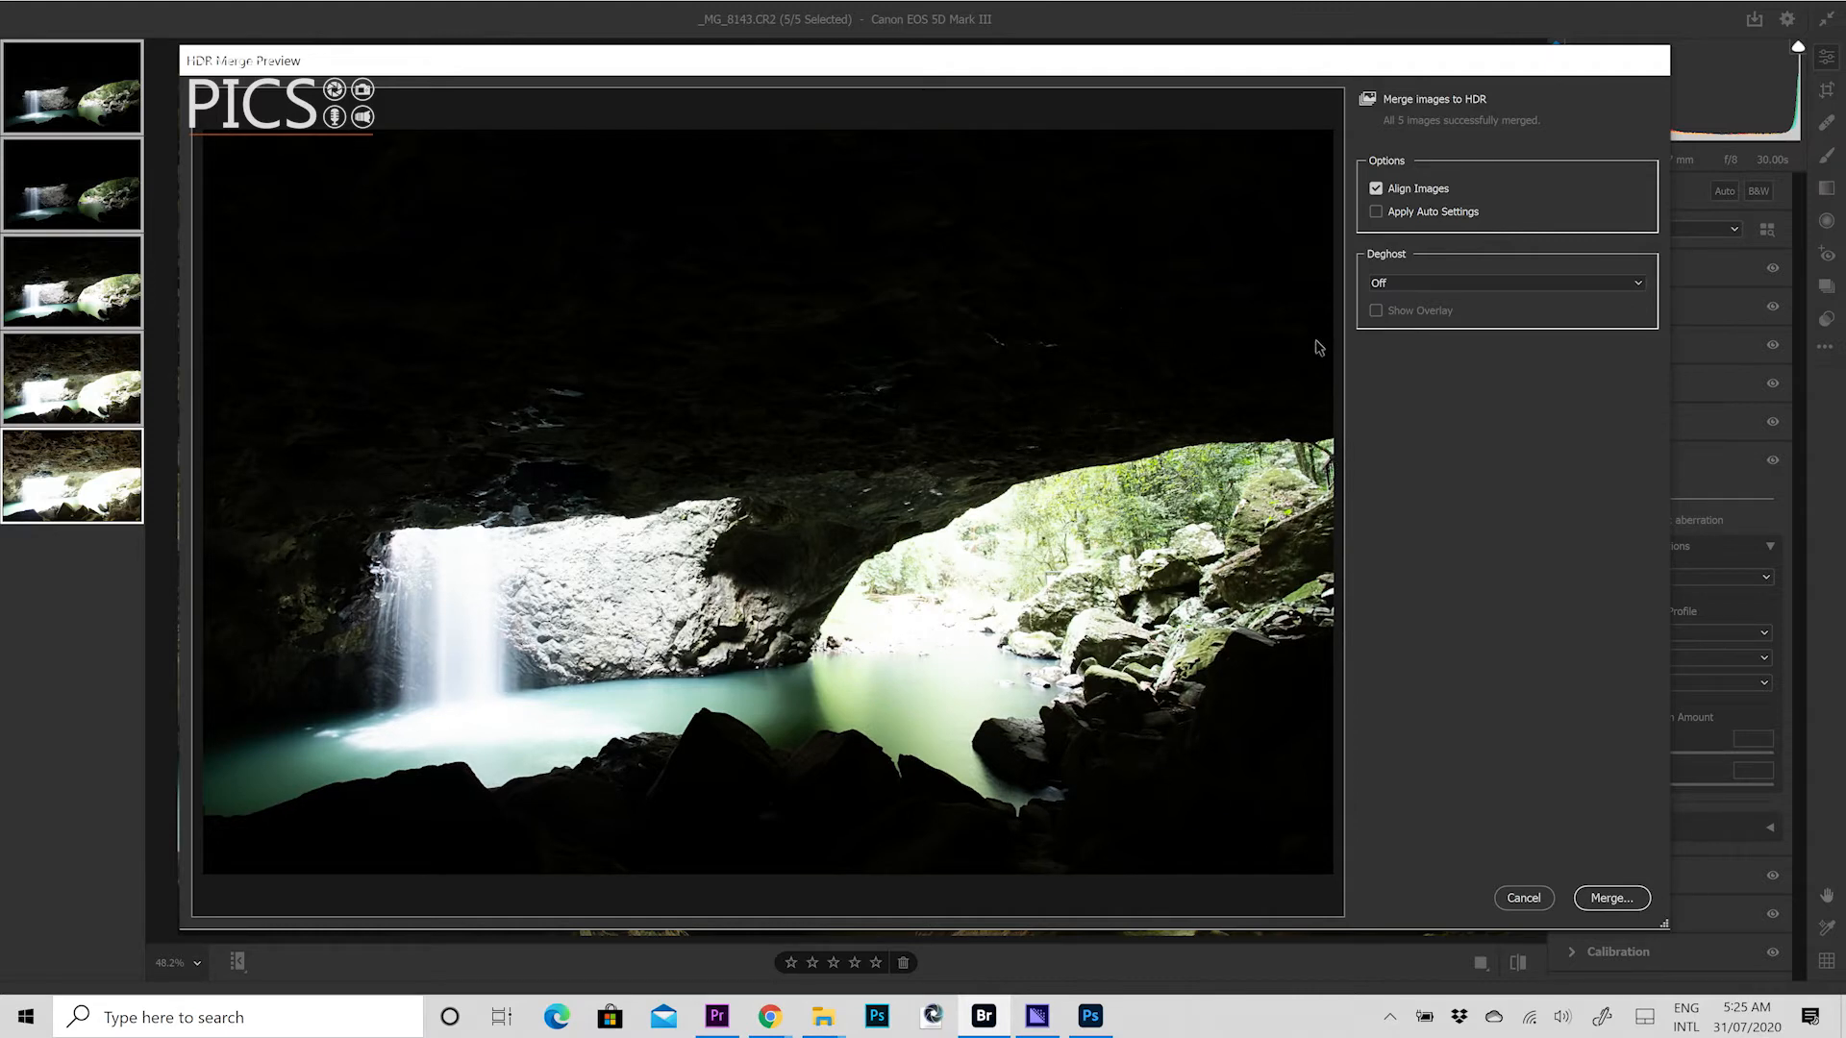
Merge the exposures with Deghost set to Off and save the result as the Digital Negative _MG_8143-HDR in the Raw Stills folder.
left_click(1445, 284)
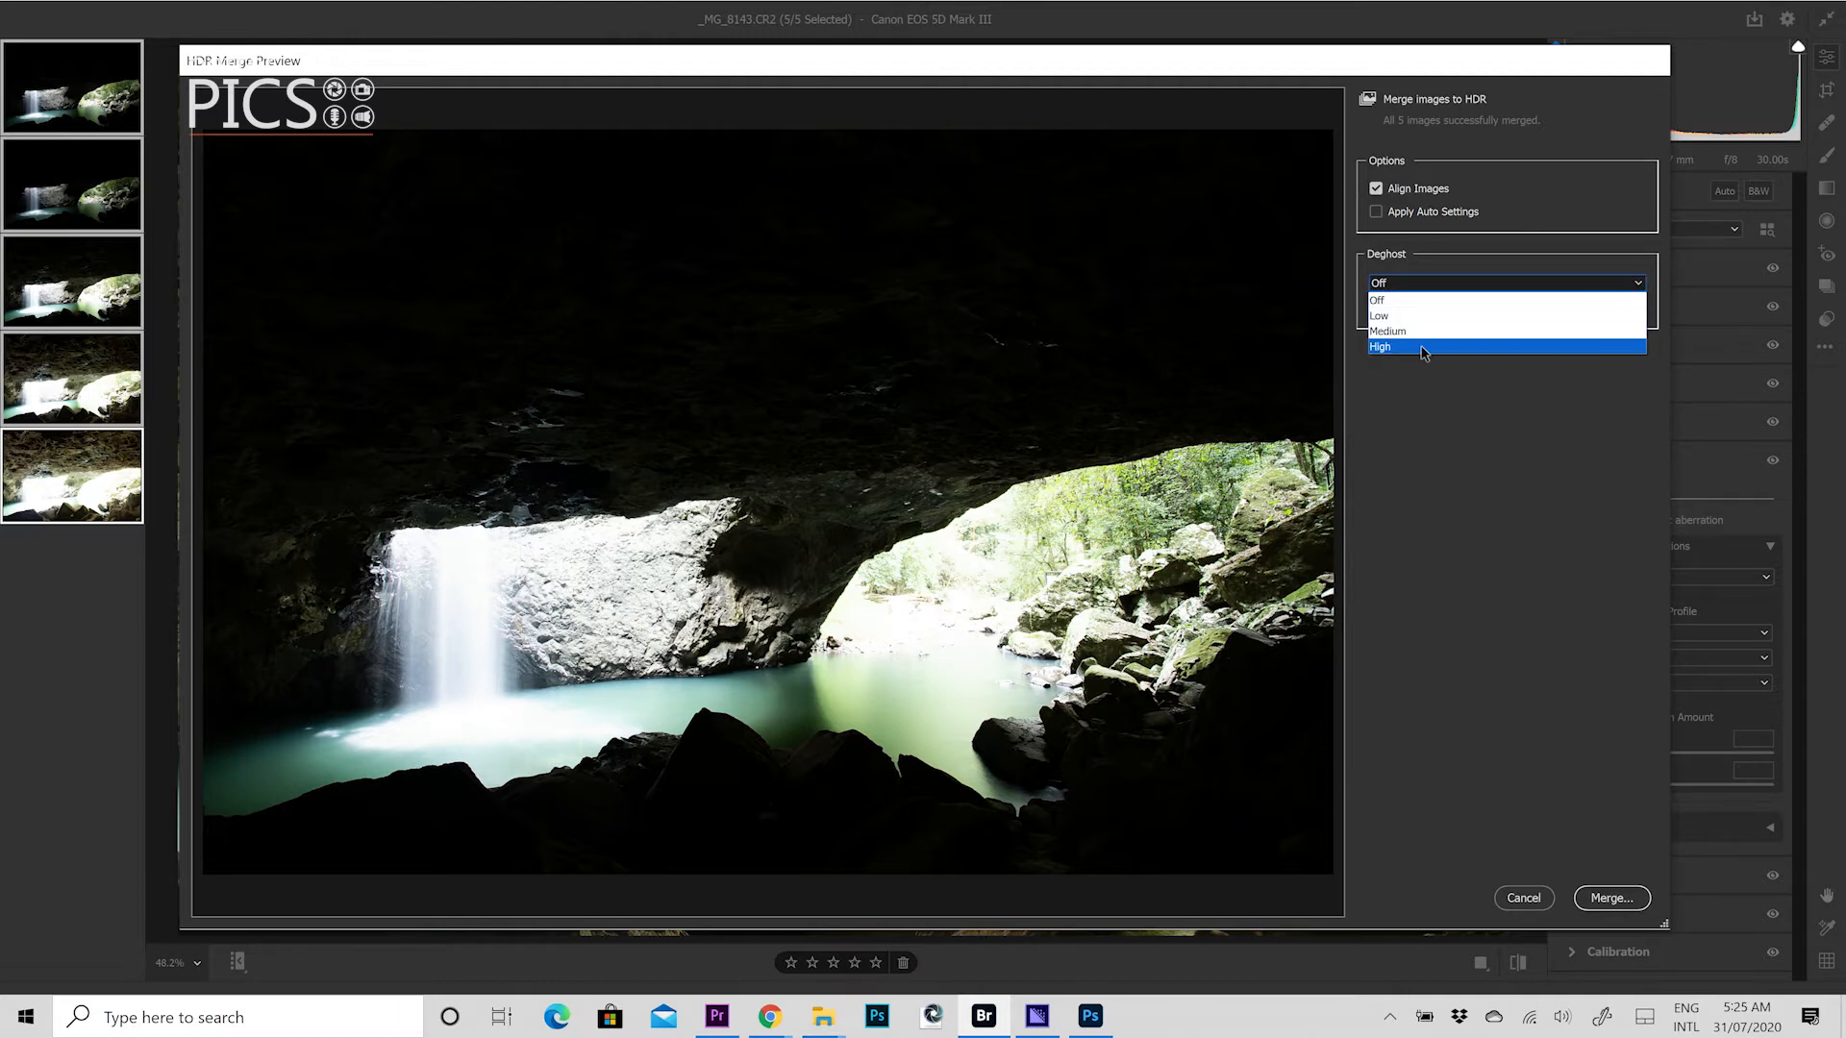
left_click(1437, 298)
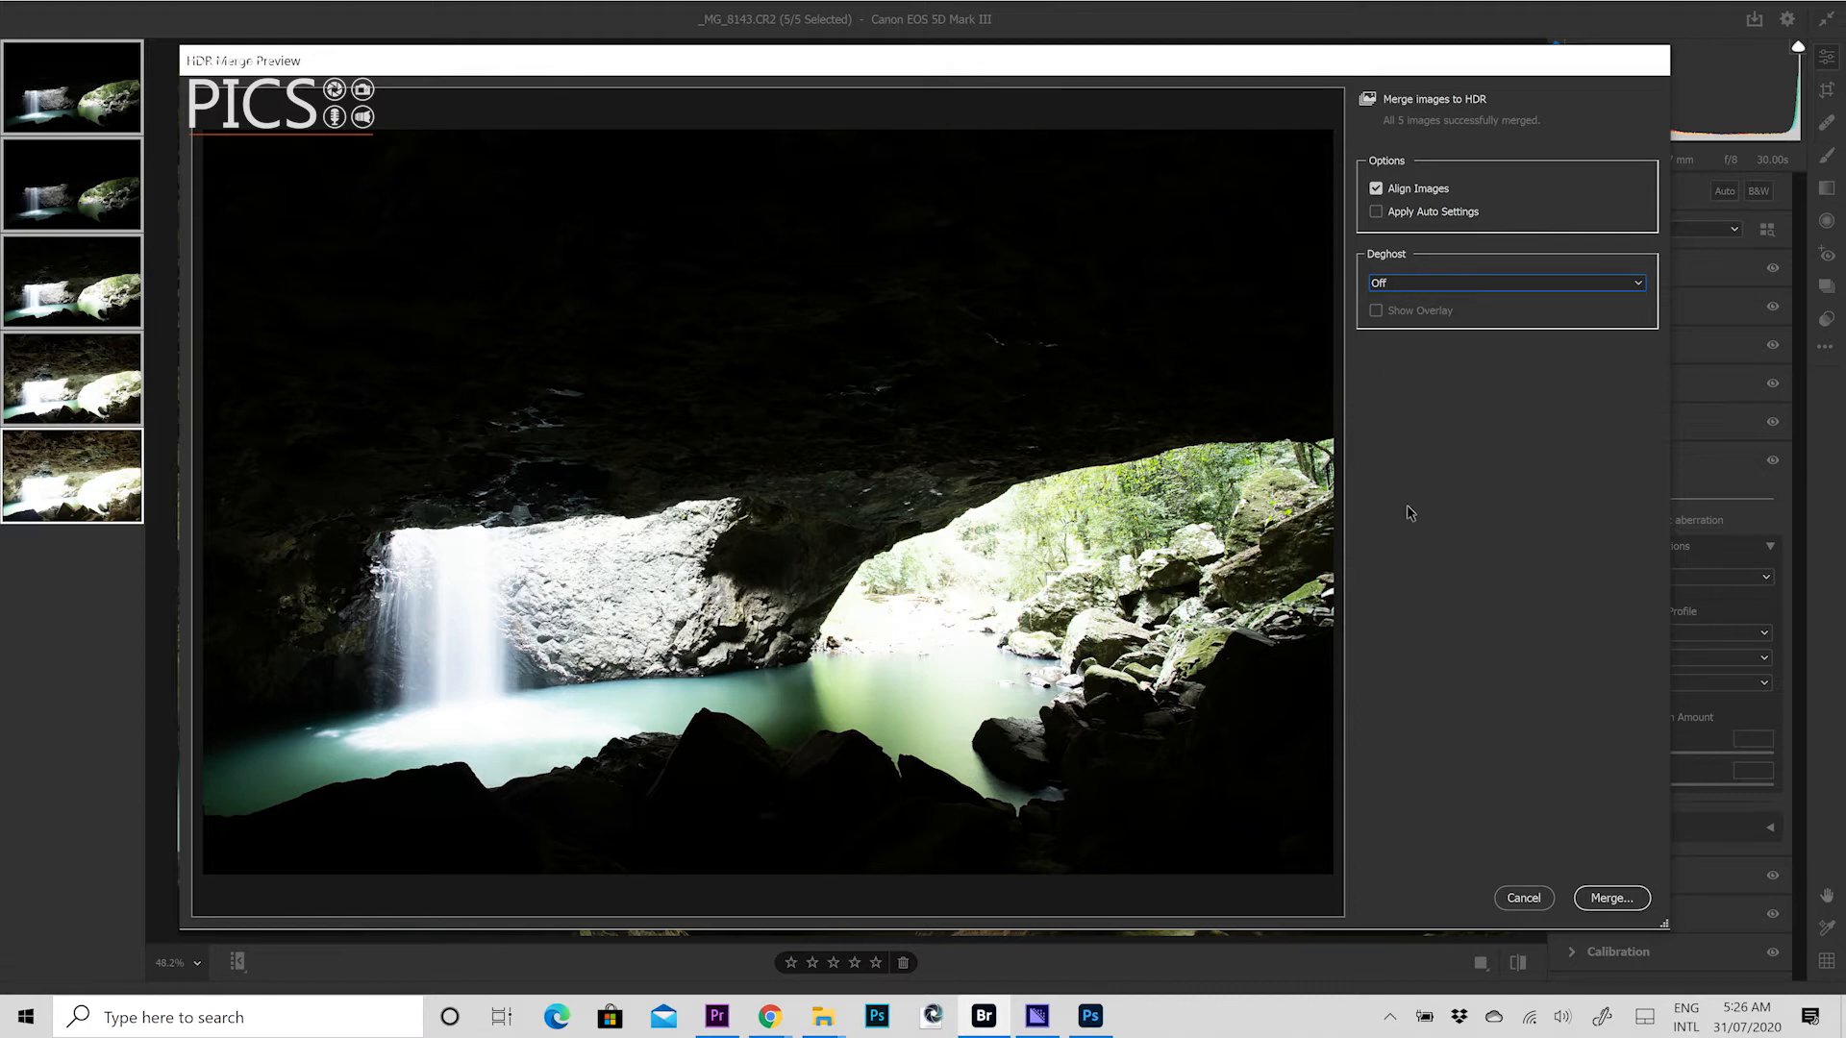
left_click(1406, 288)
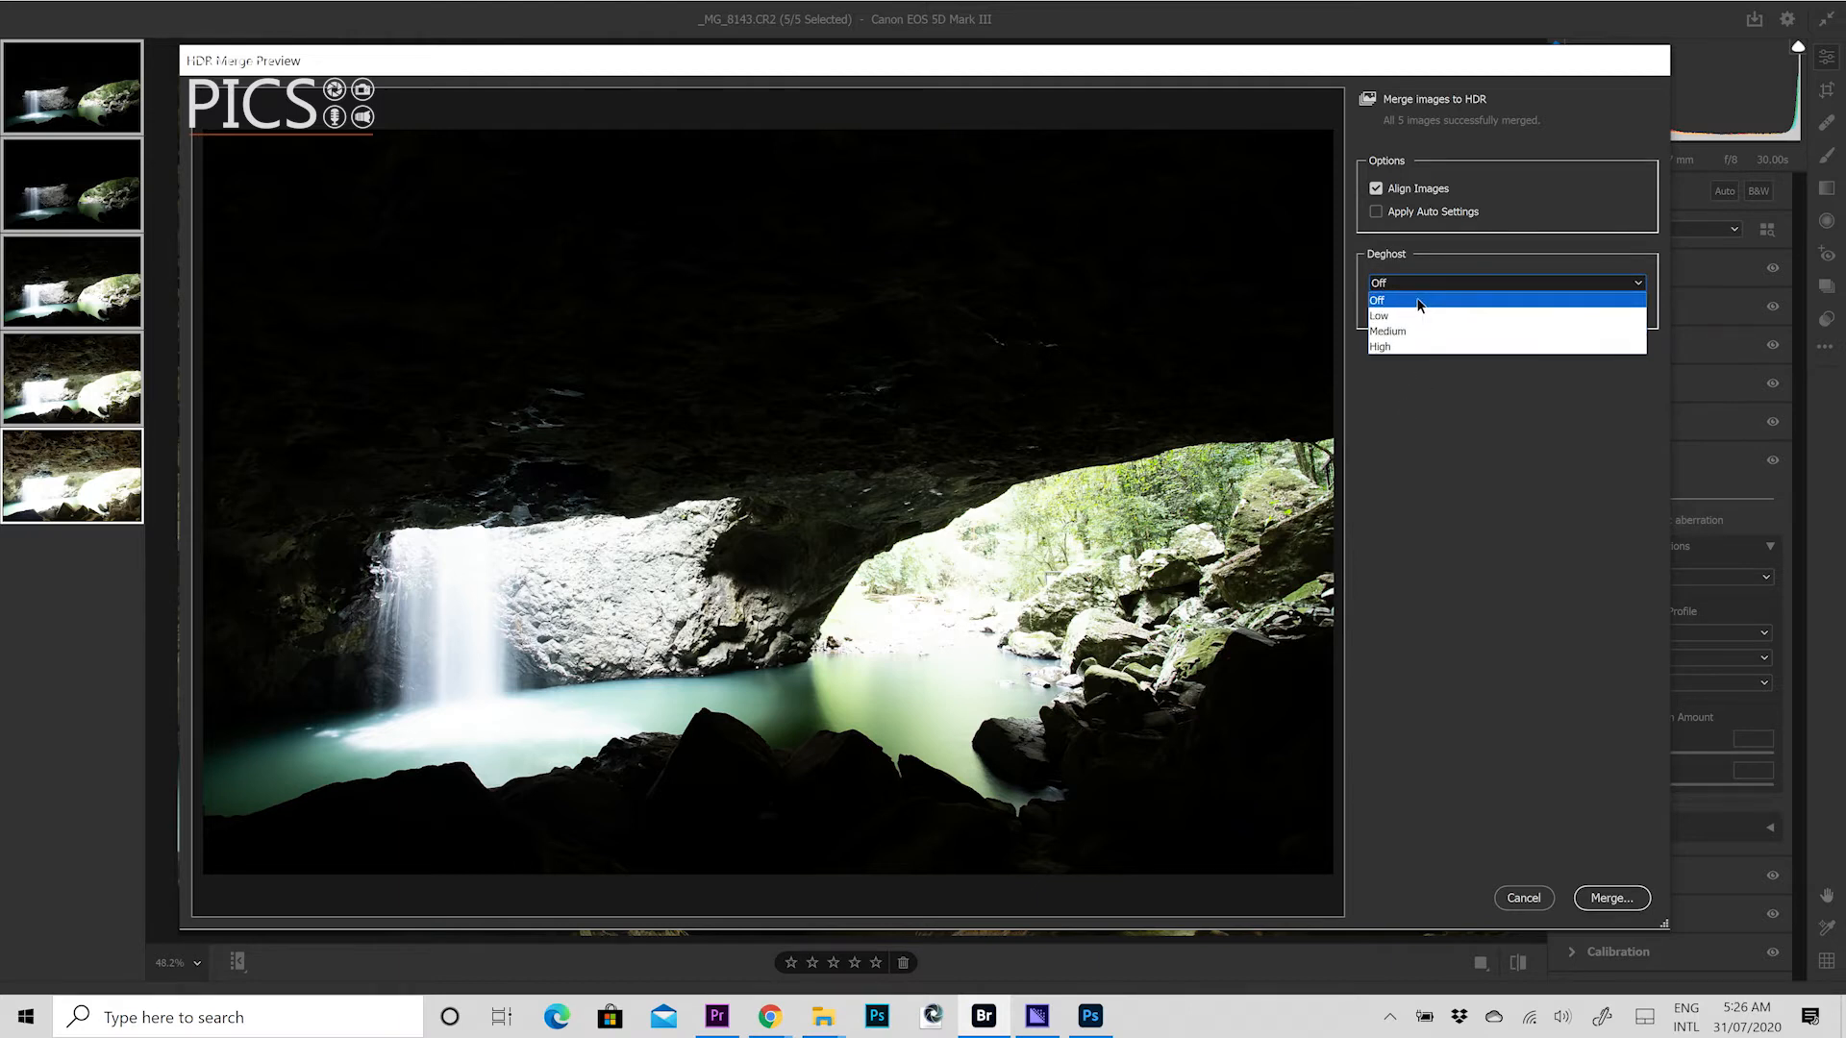
left_click(1422, 304)
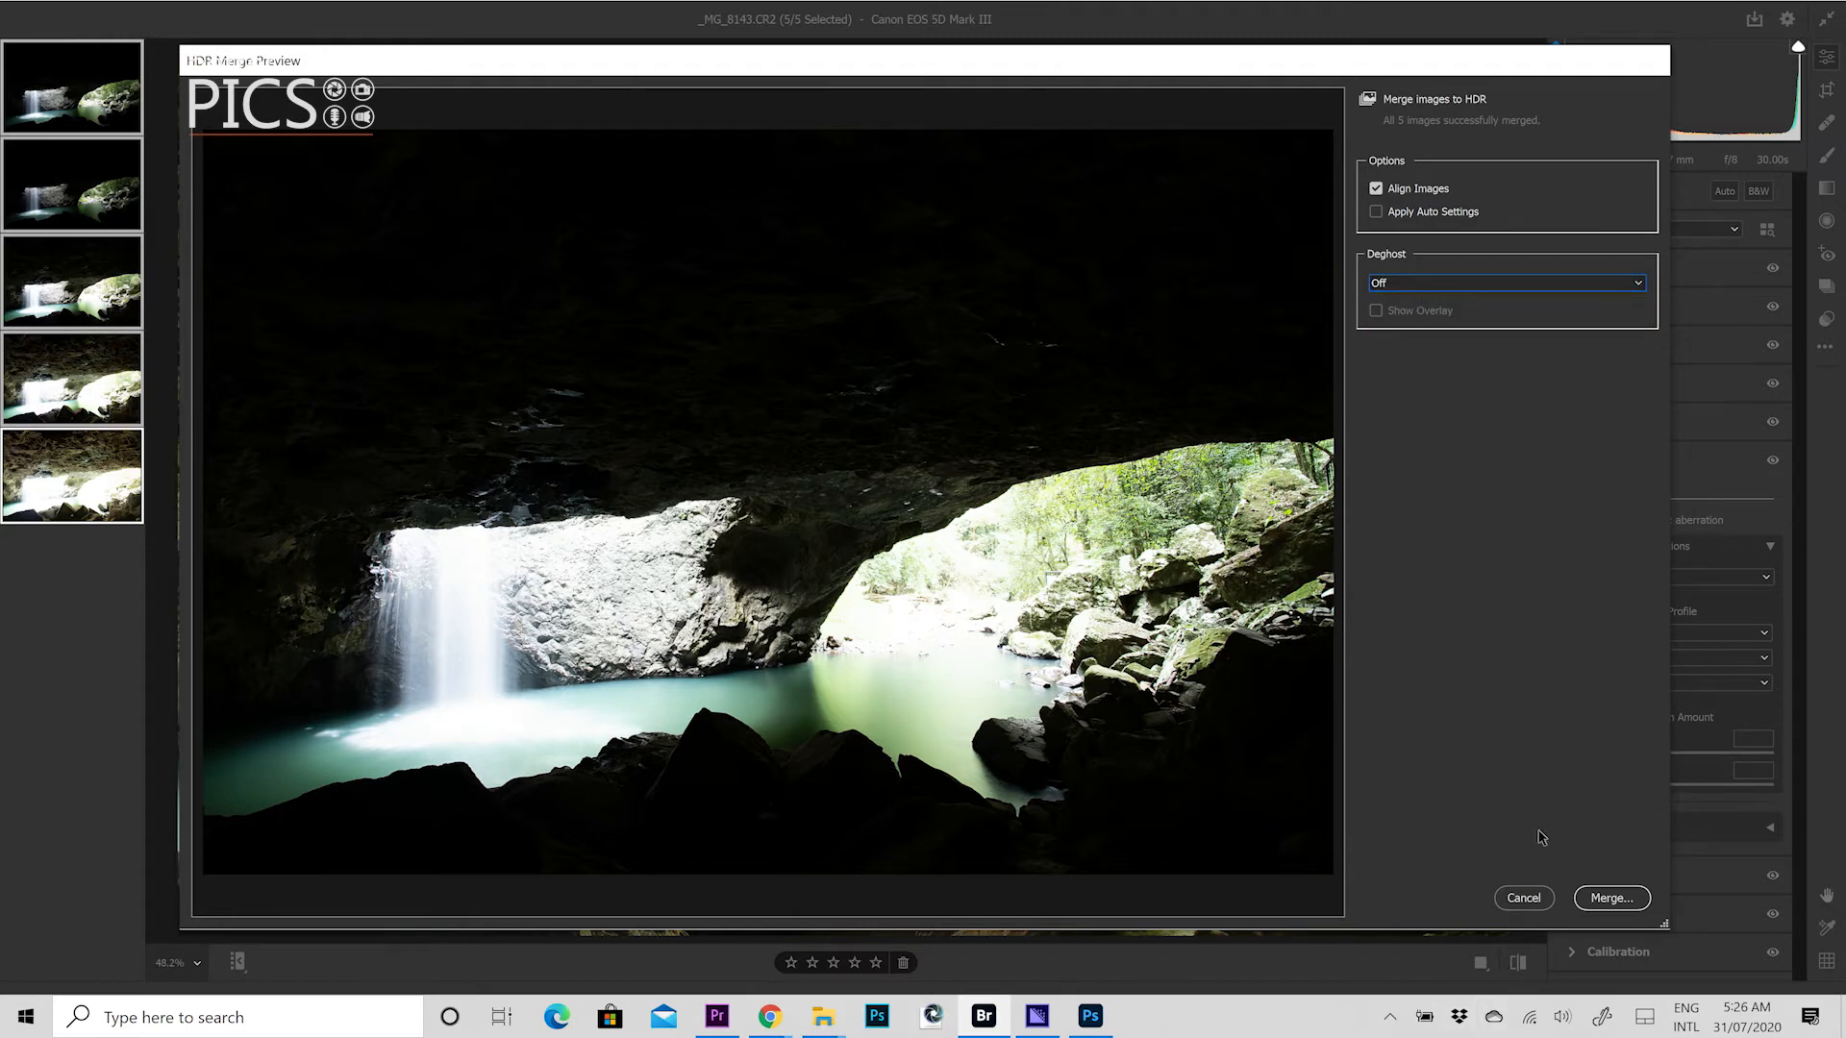
left_click(1623, 898)
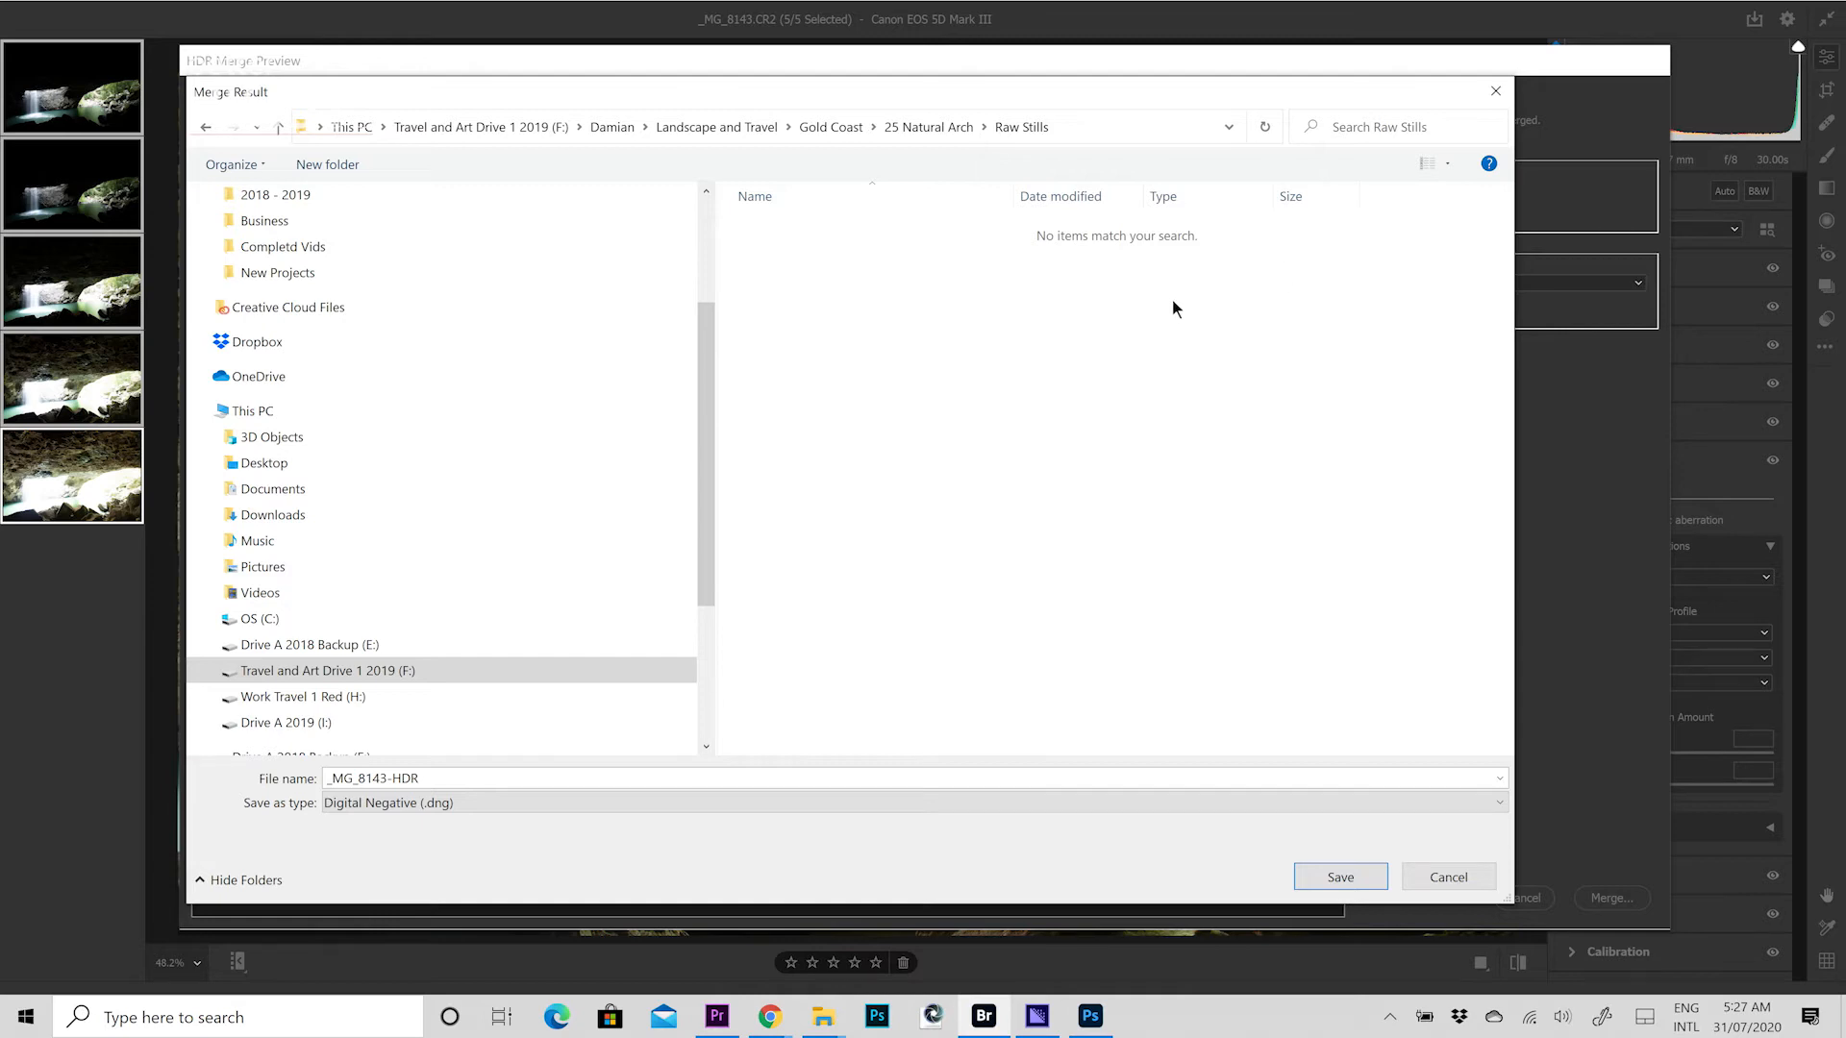
left_click(1363, 868)
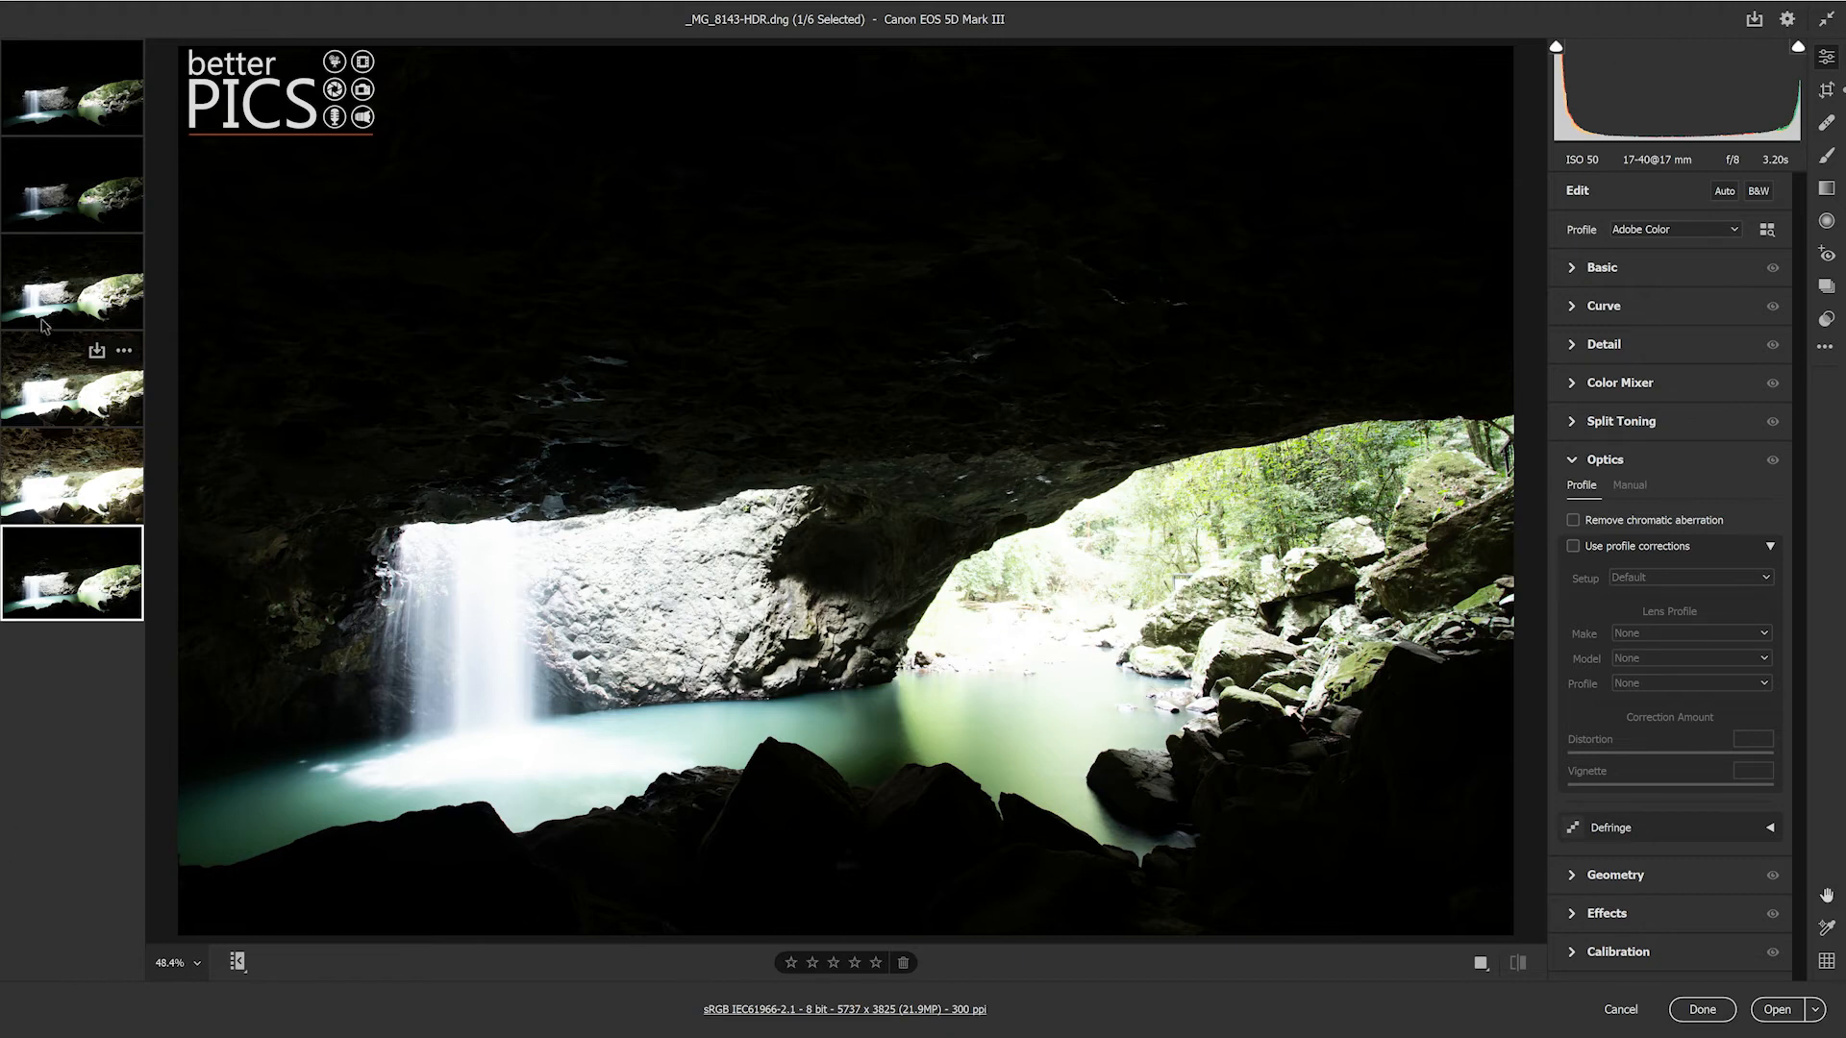
Compare the merged _MG_8143-HDR image with the single _MG_8141 exposure.
left_click(55, 291)
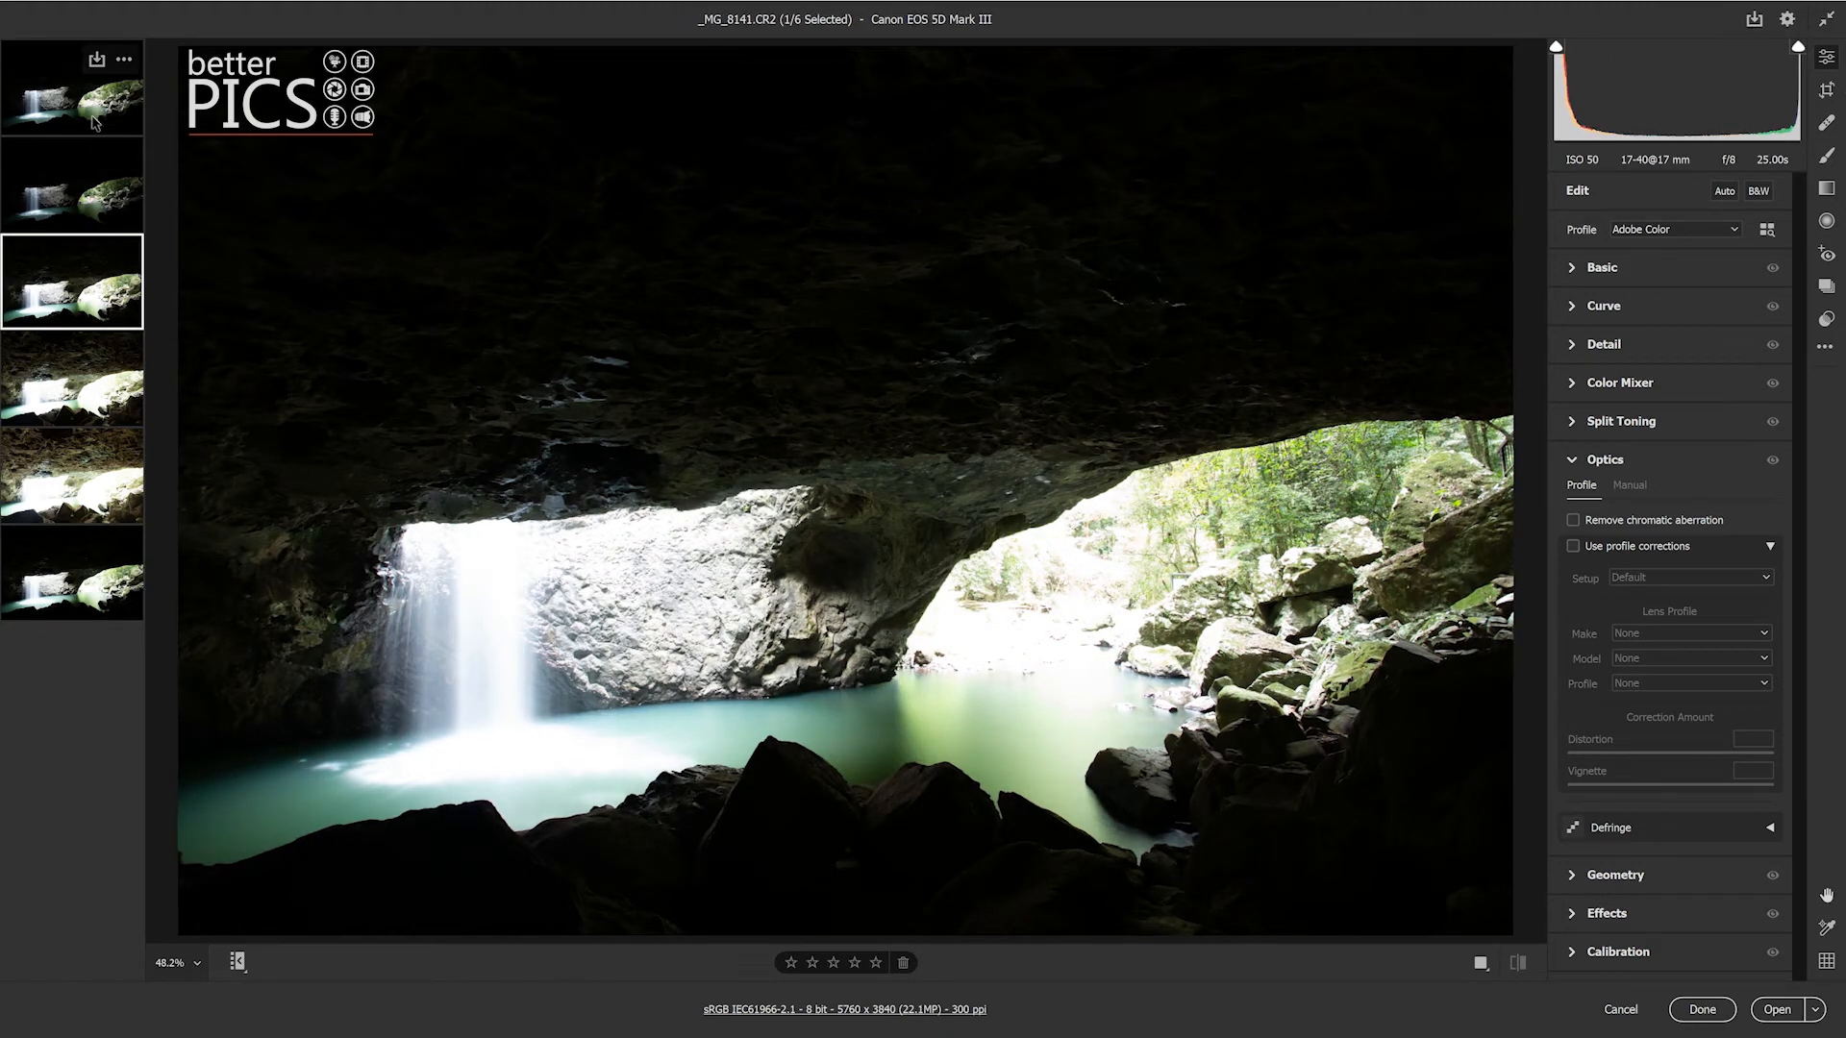
left_click(48, 606)
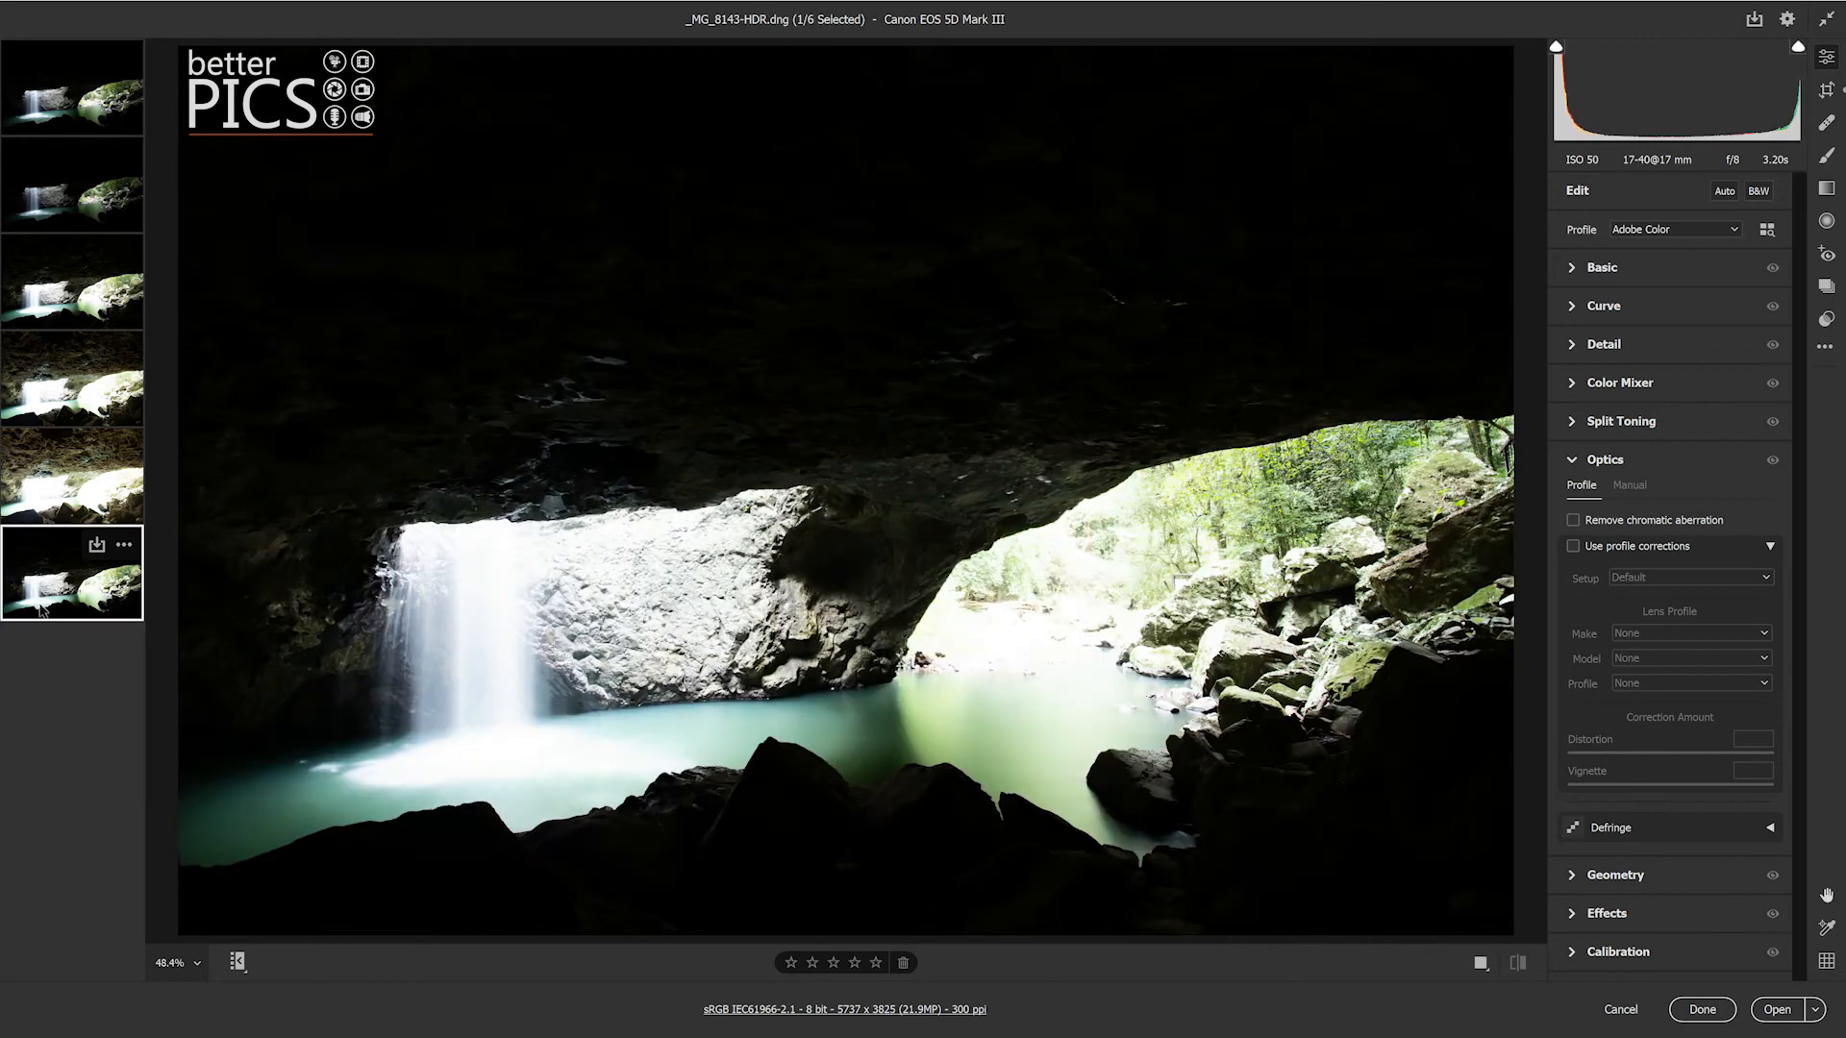
left_click(67, 289)
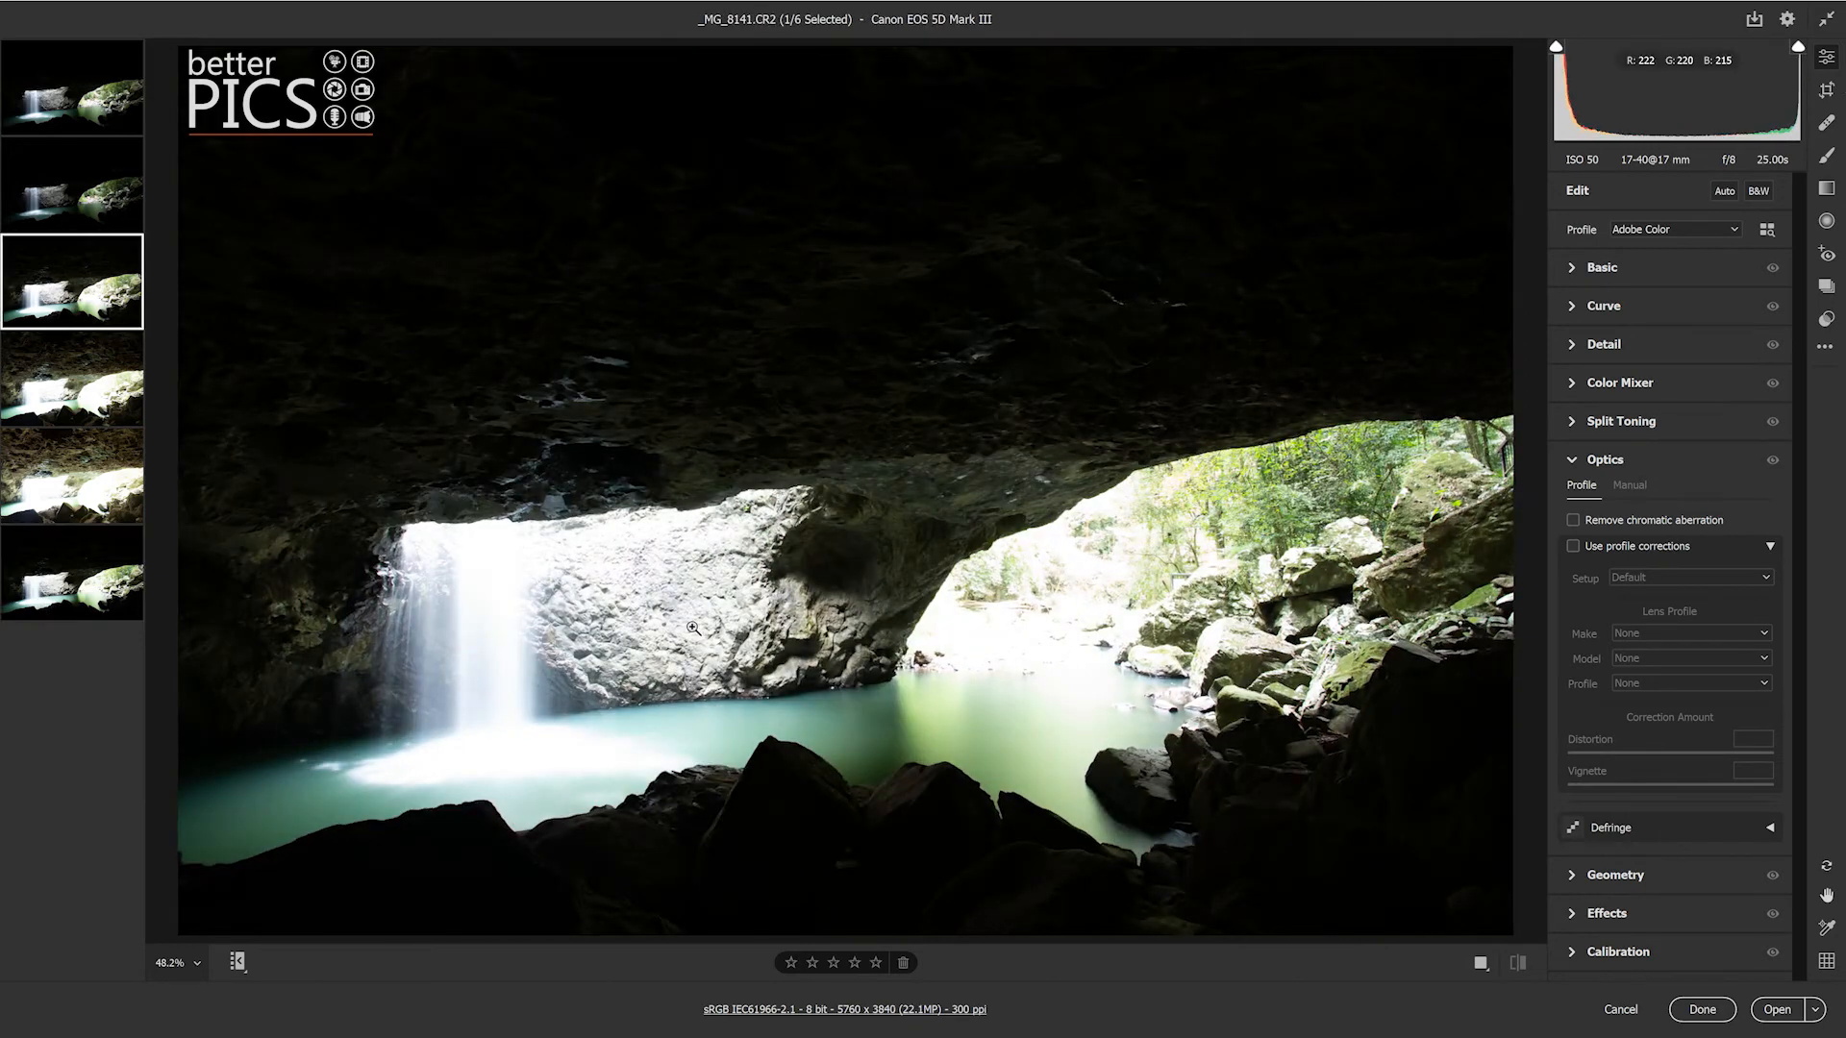
Set Highlights to -100 and Shadows to +100 on the single _MG_8141 exposure.
left_click(1577, 277)
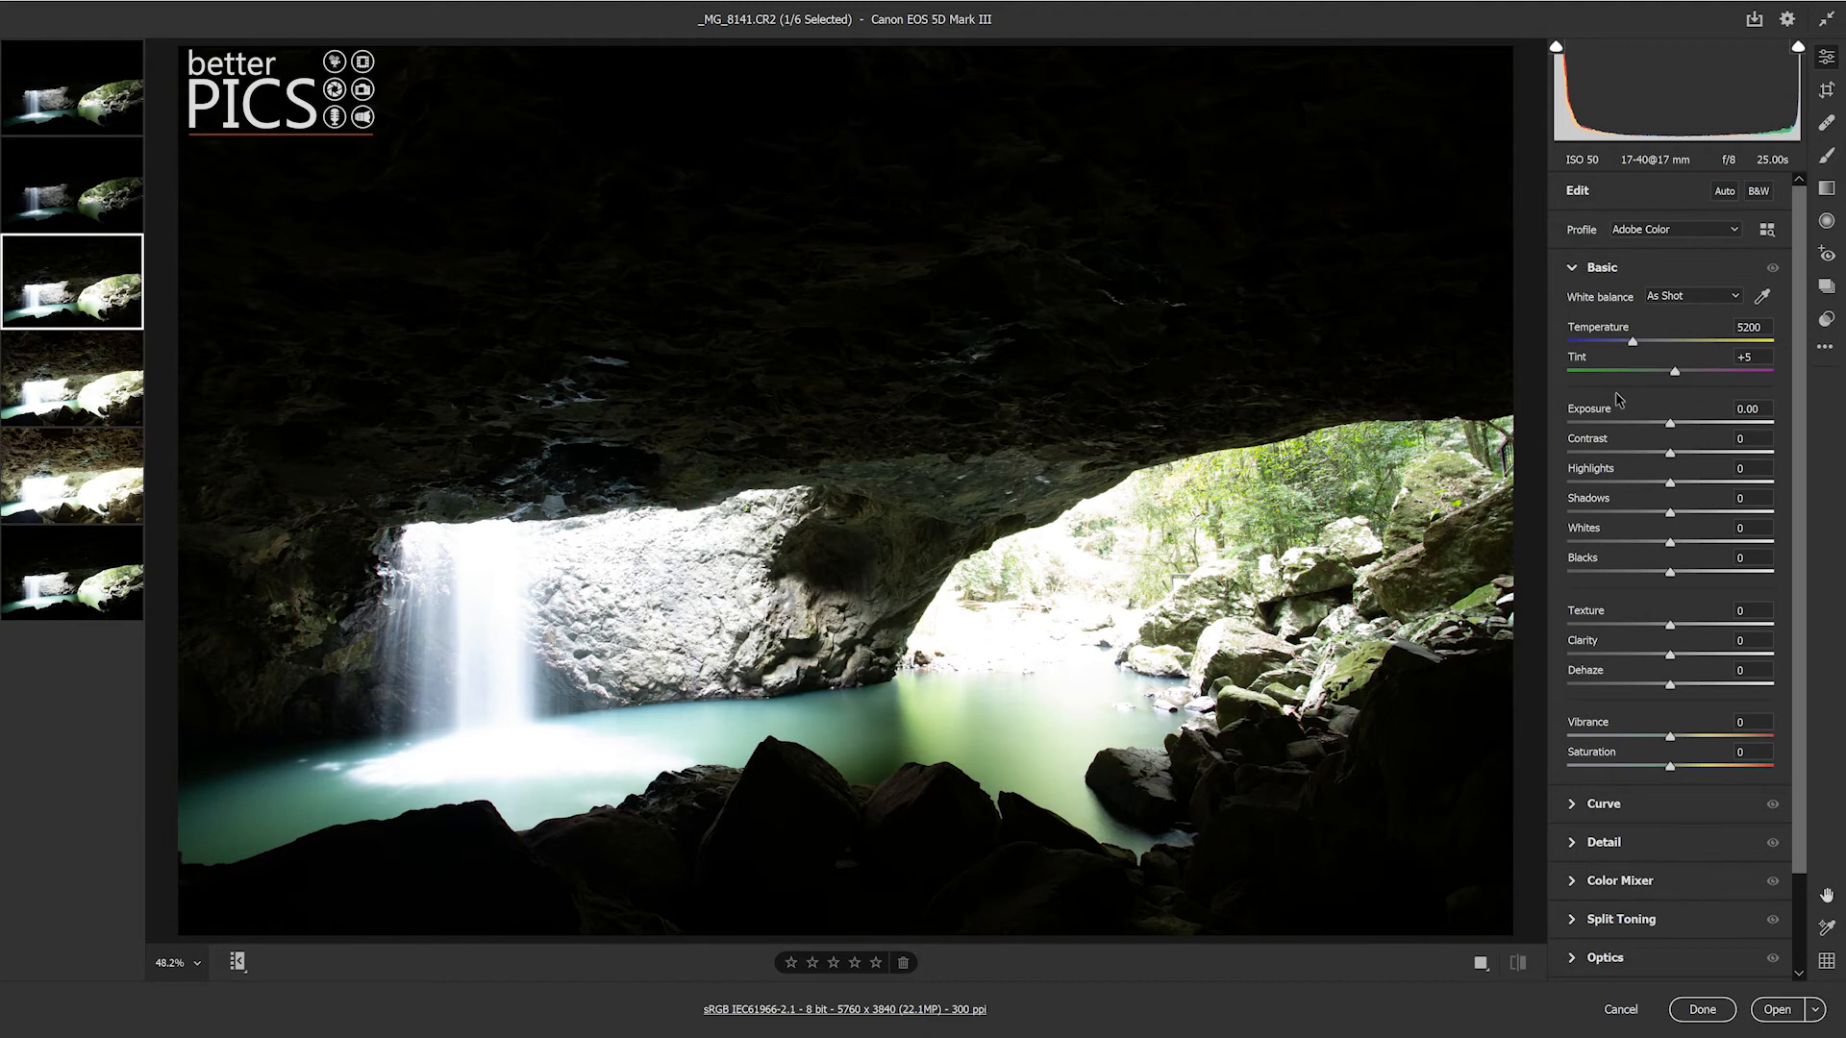
left_click(1566, 482)
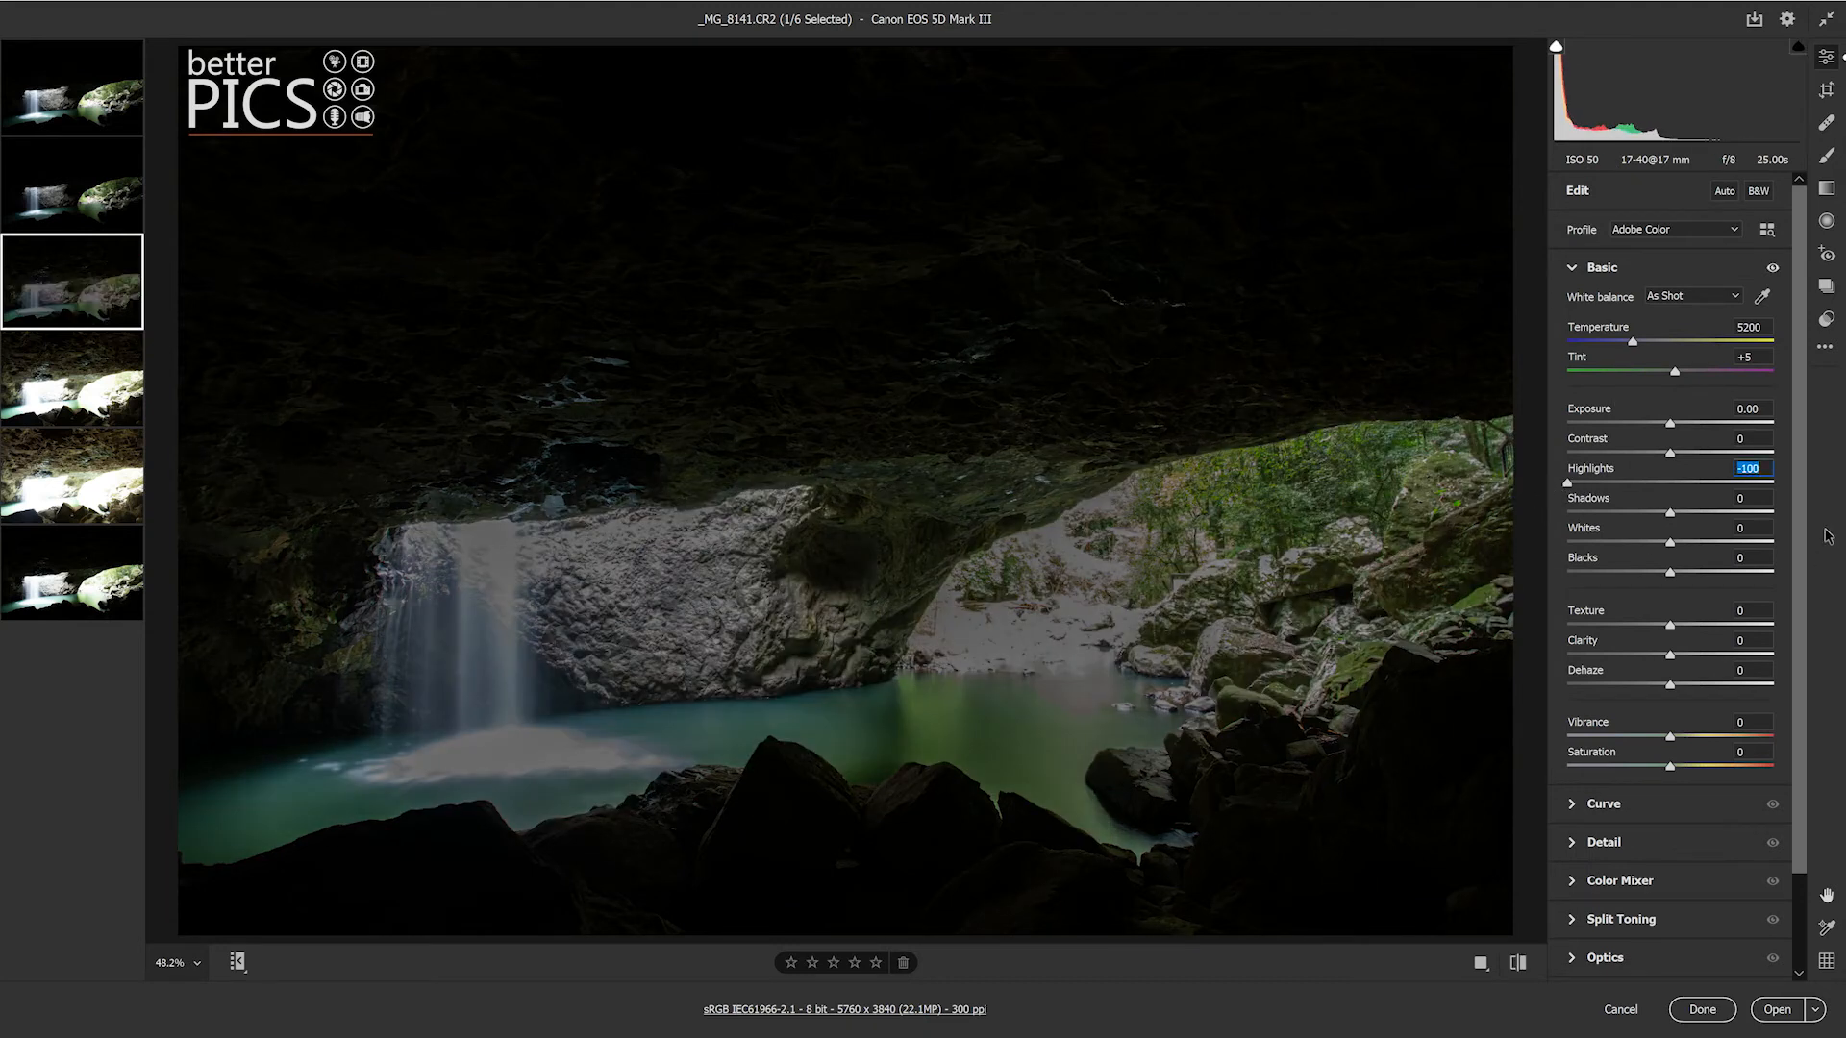
left_click(1709, 513)
left_click(1772, 514)
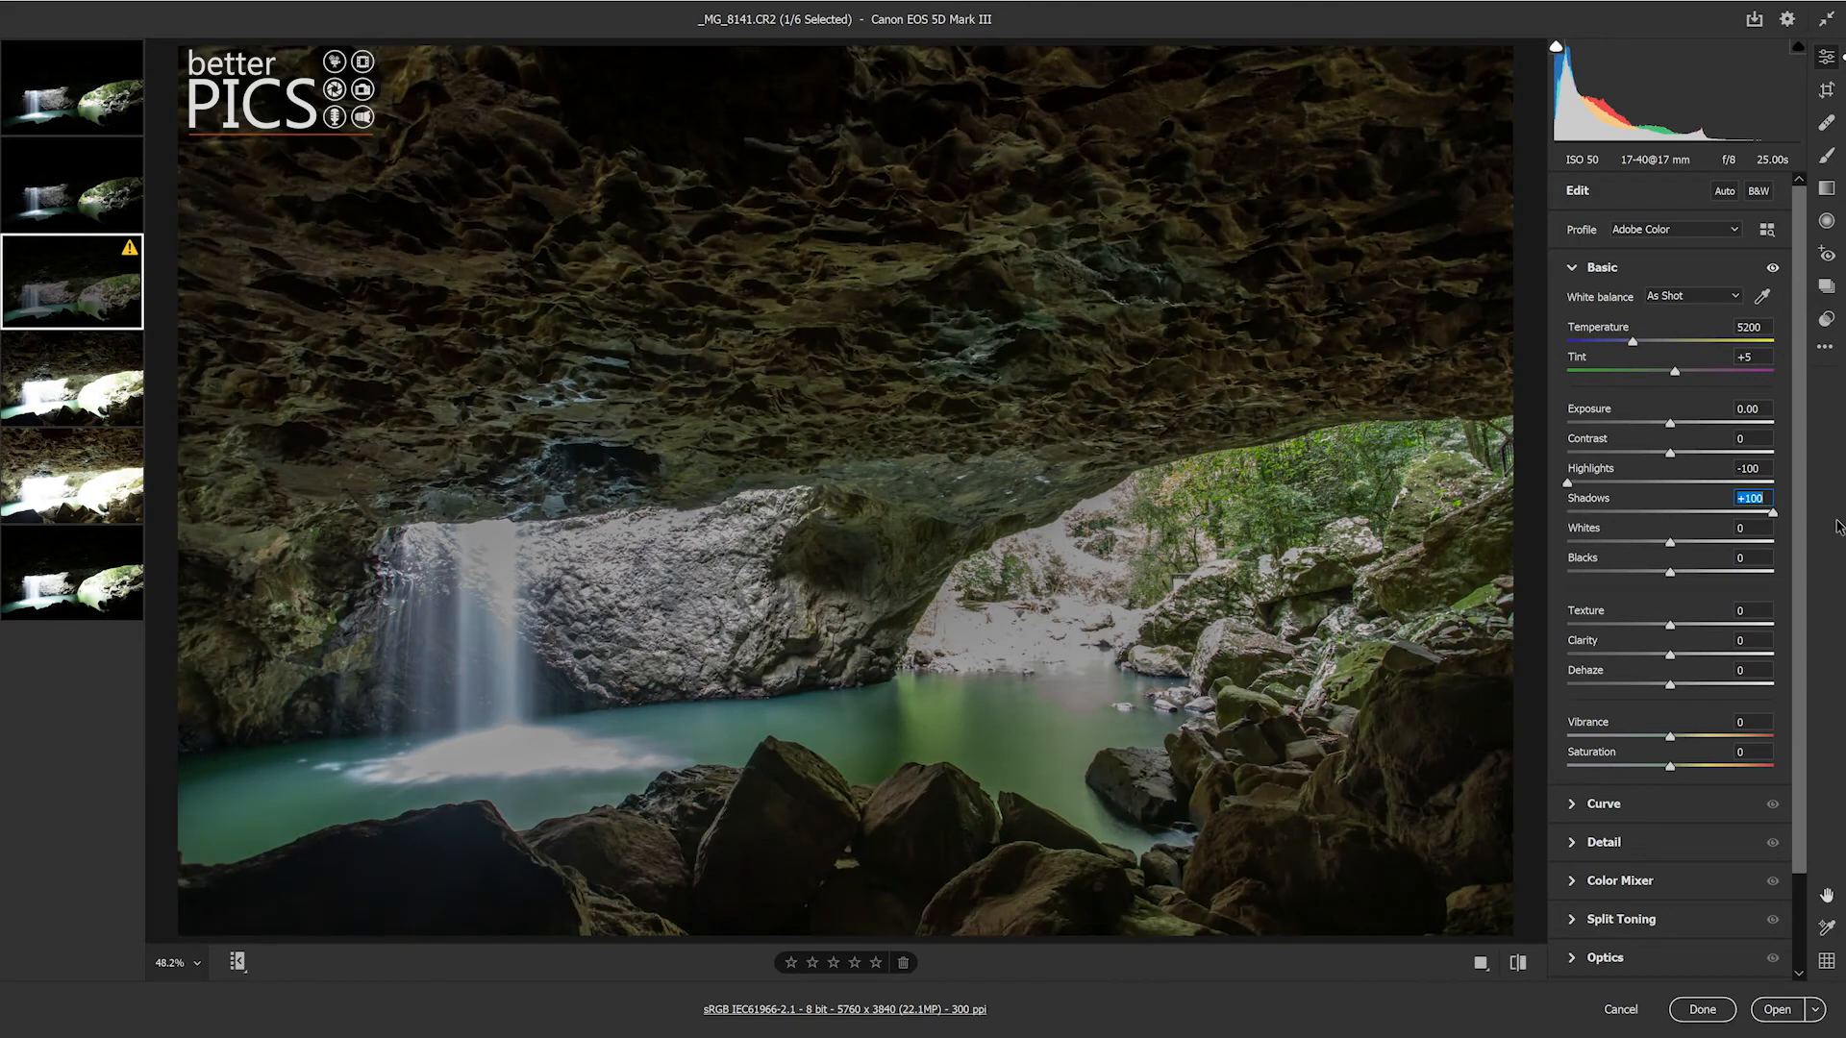
left_click(840, 188)
left_click(840, 190)
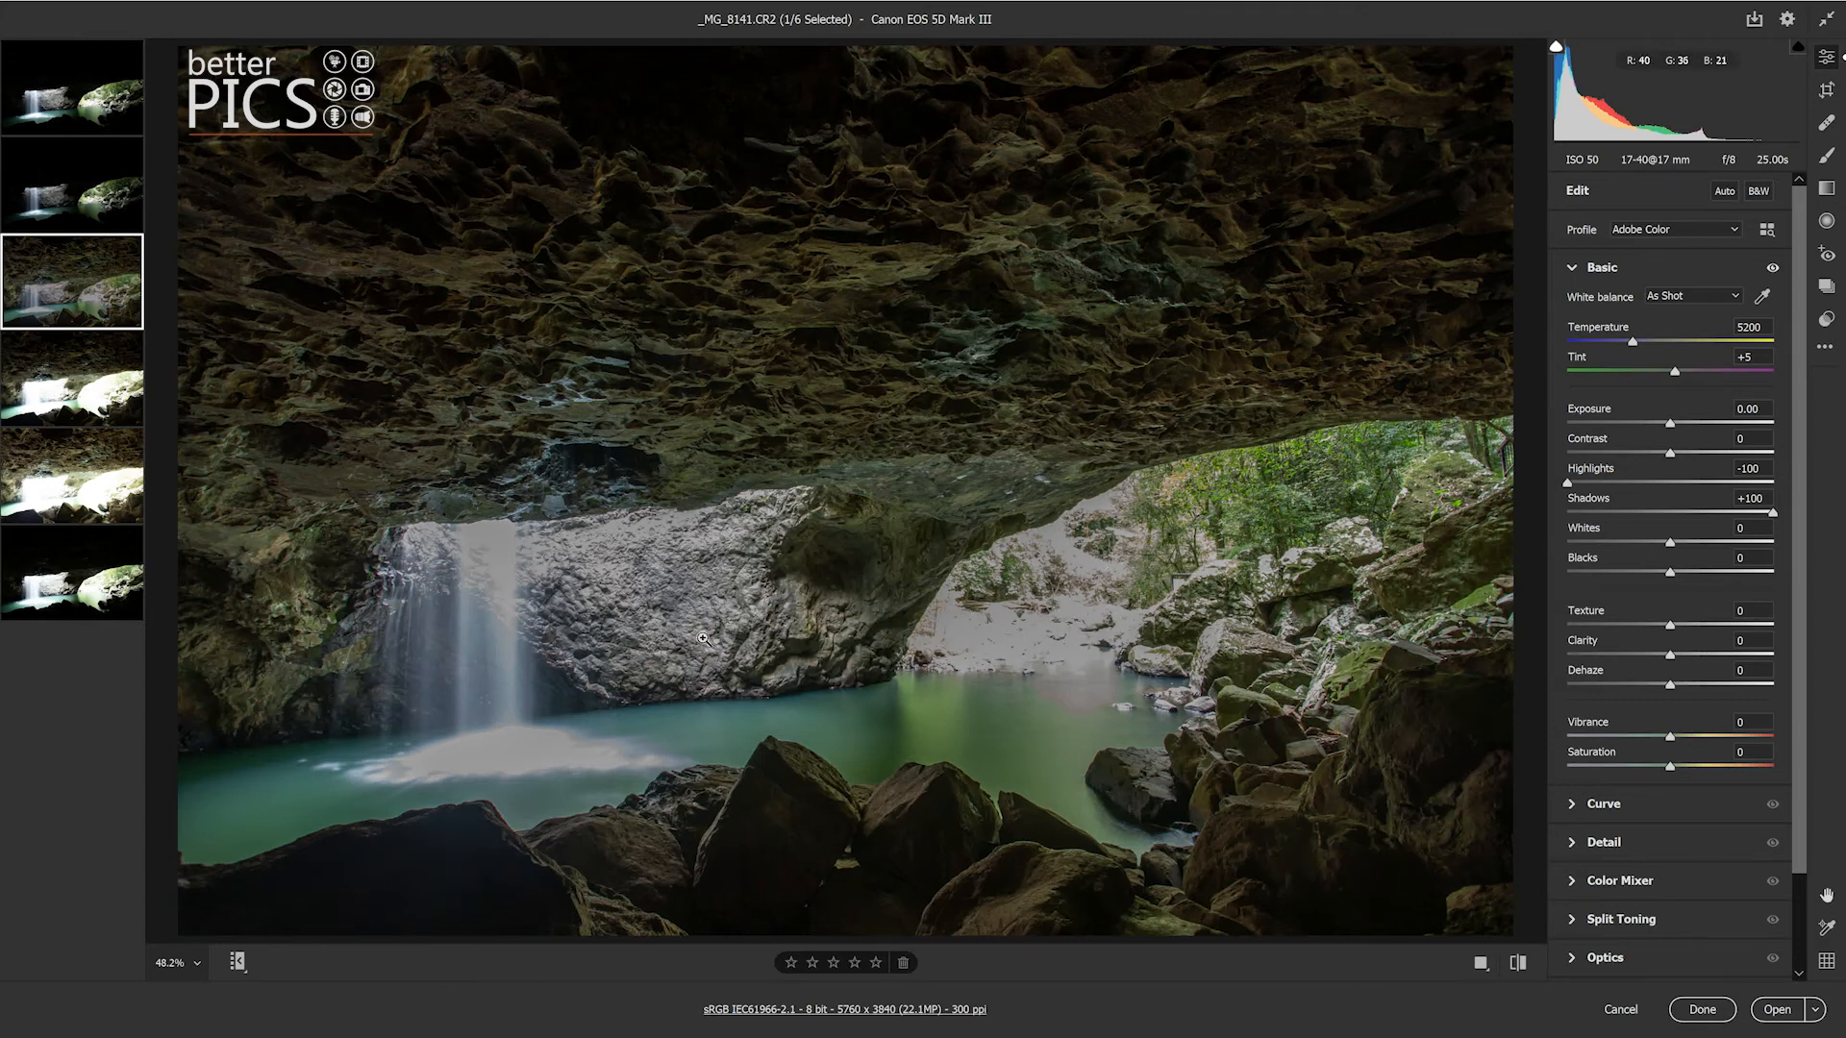
Set Highlights to -78 and Shadows to +71 on the merged _MG_8143-HDR image.
left_click(19, 587)
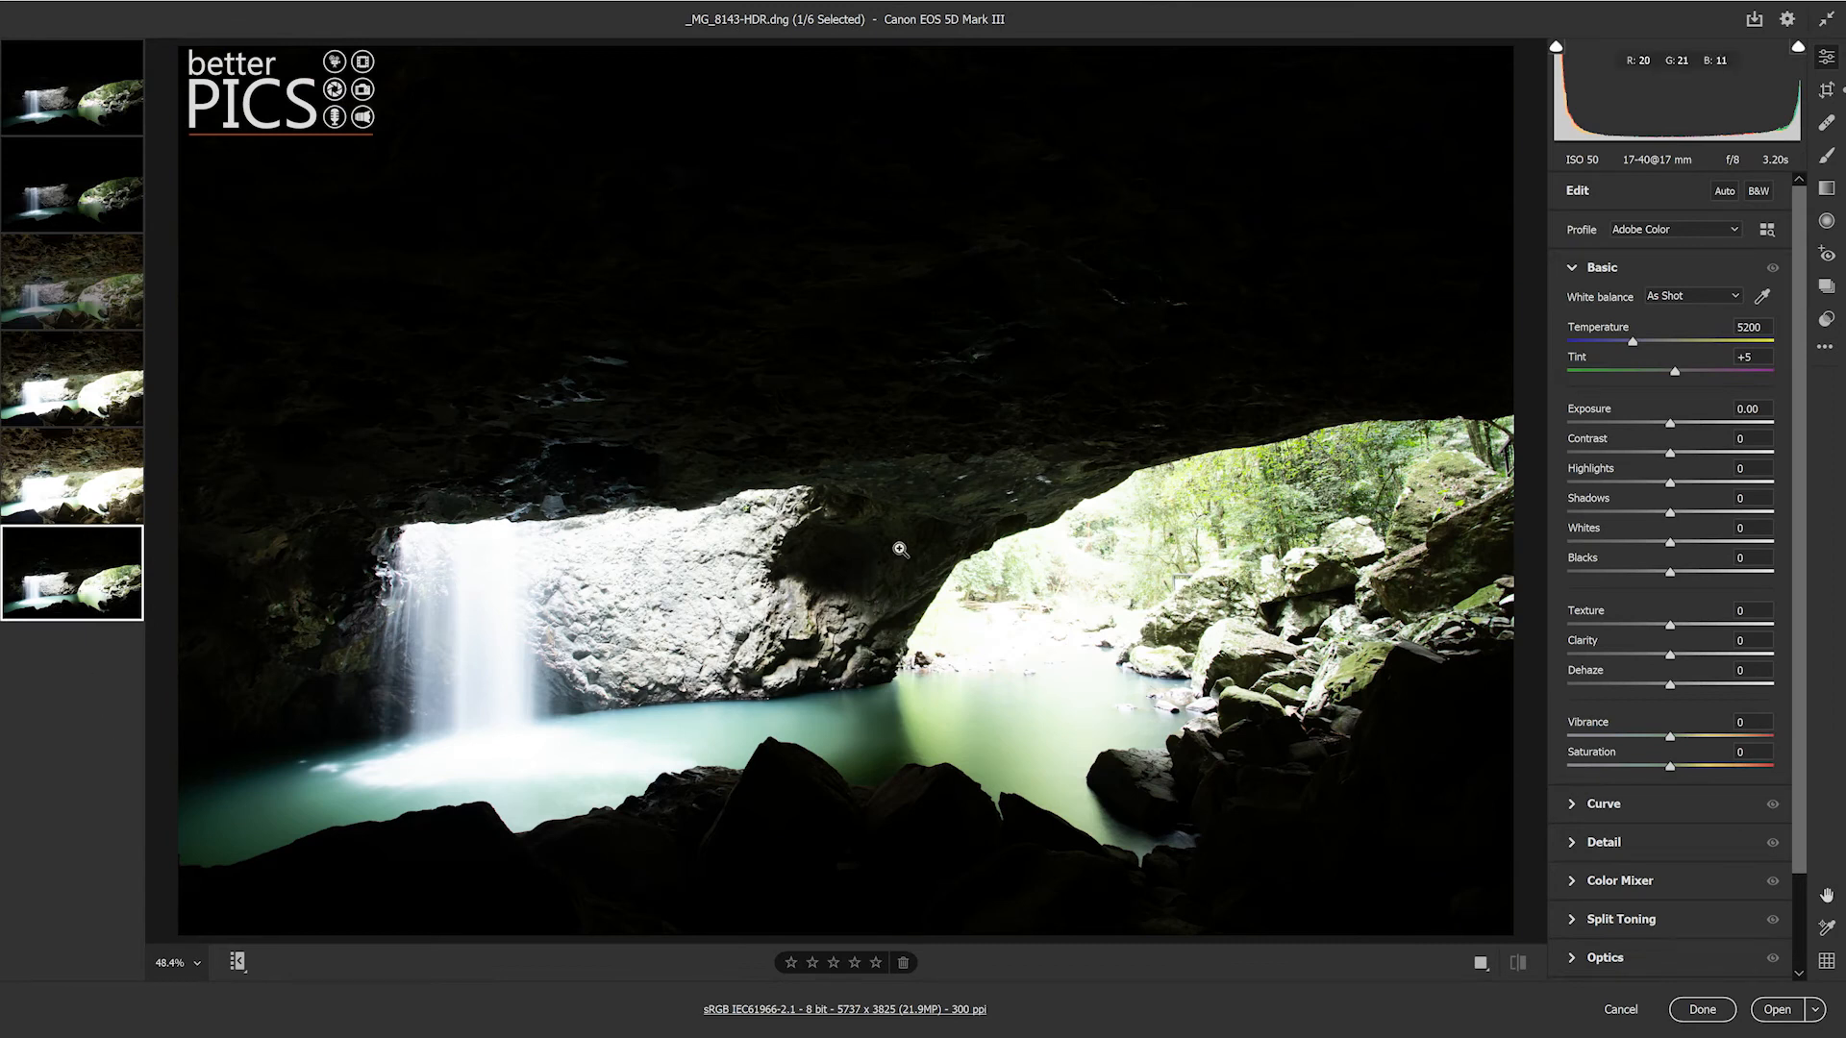
left_click_drag(1670, 482, 1743, 515)
left_click_drag(1601, 483, 1588, 487)
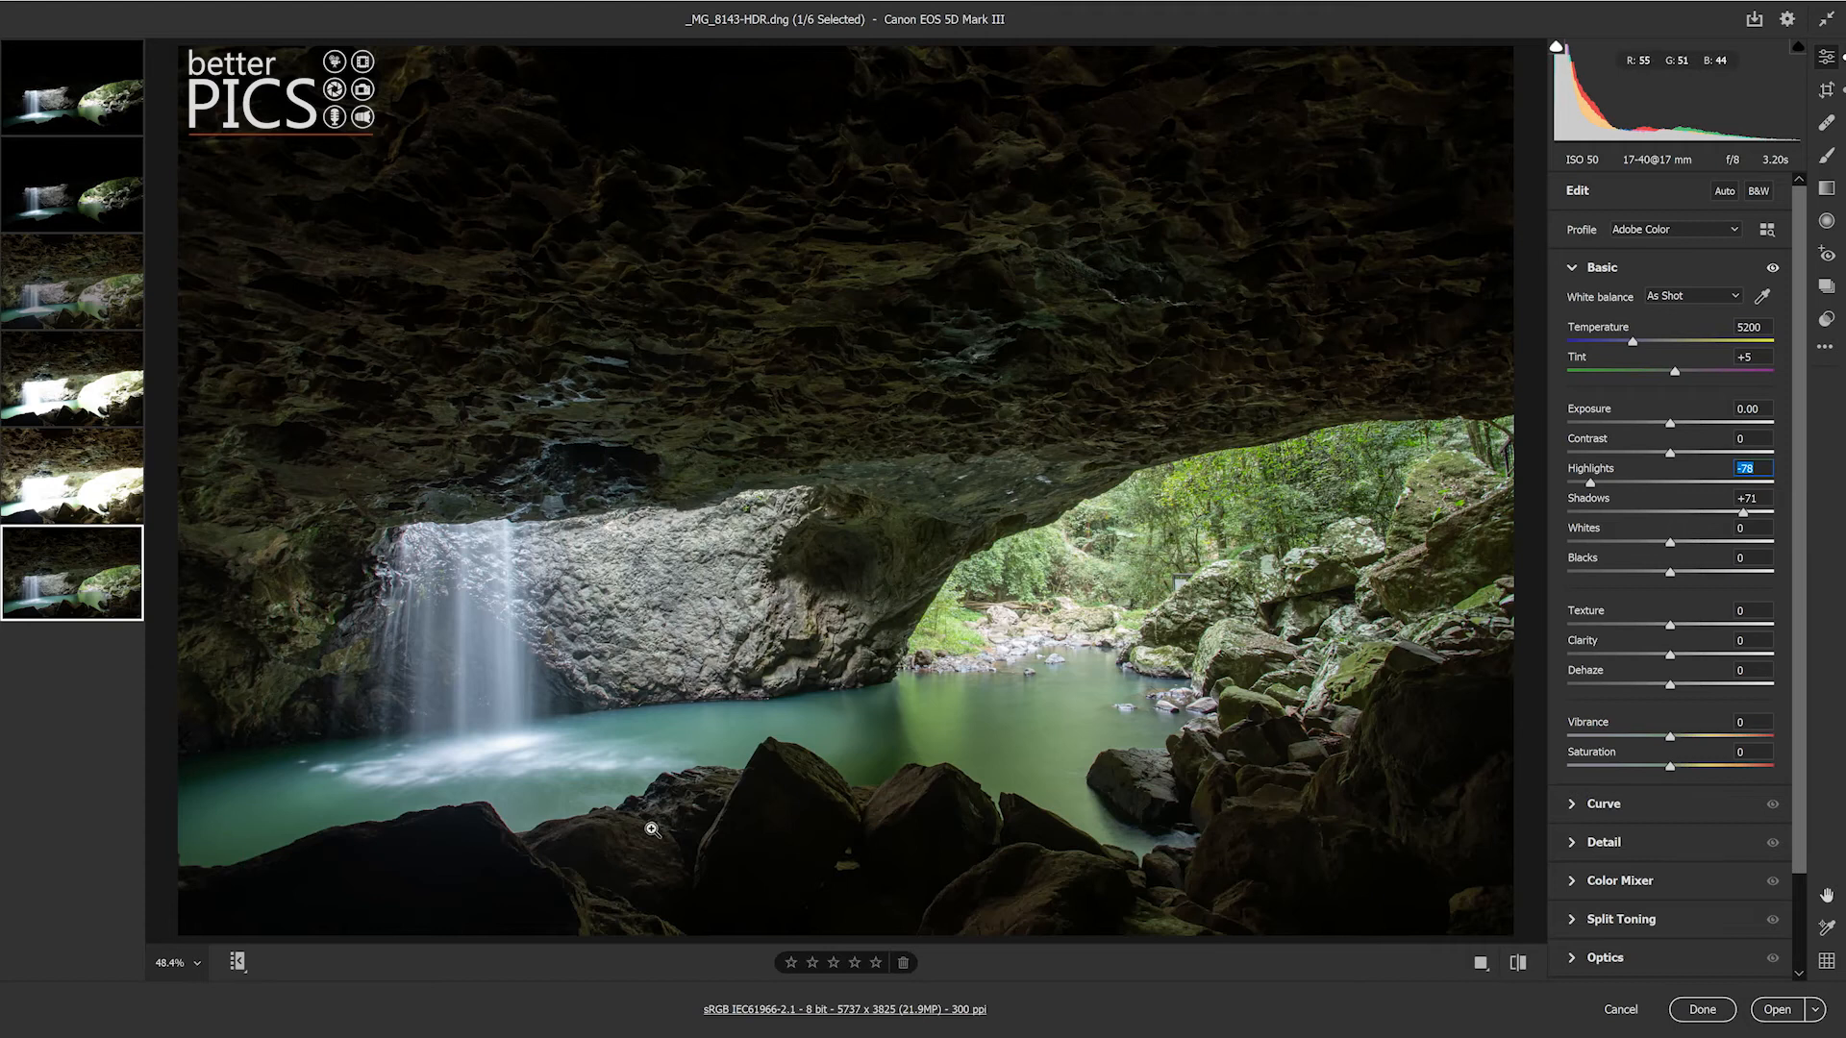
Inspect the detail of the pool, rocks and cave ceiling in the HDR image at 100%.
left_click(1015, 616)
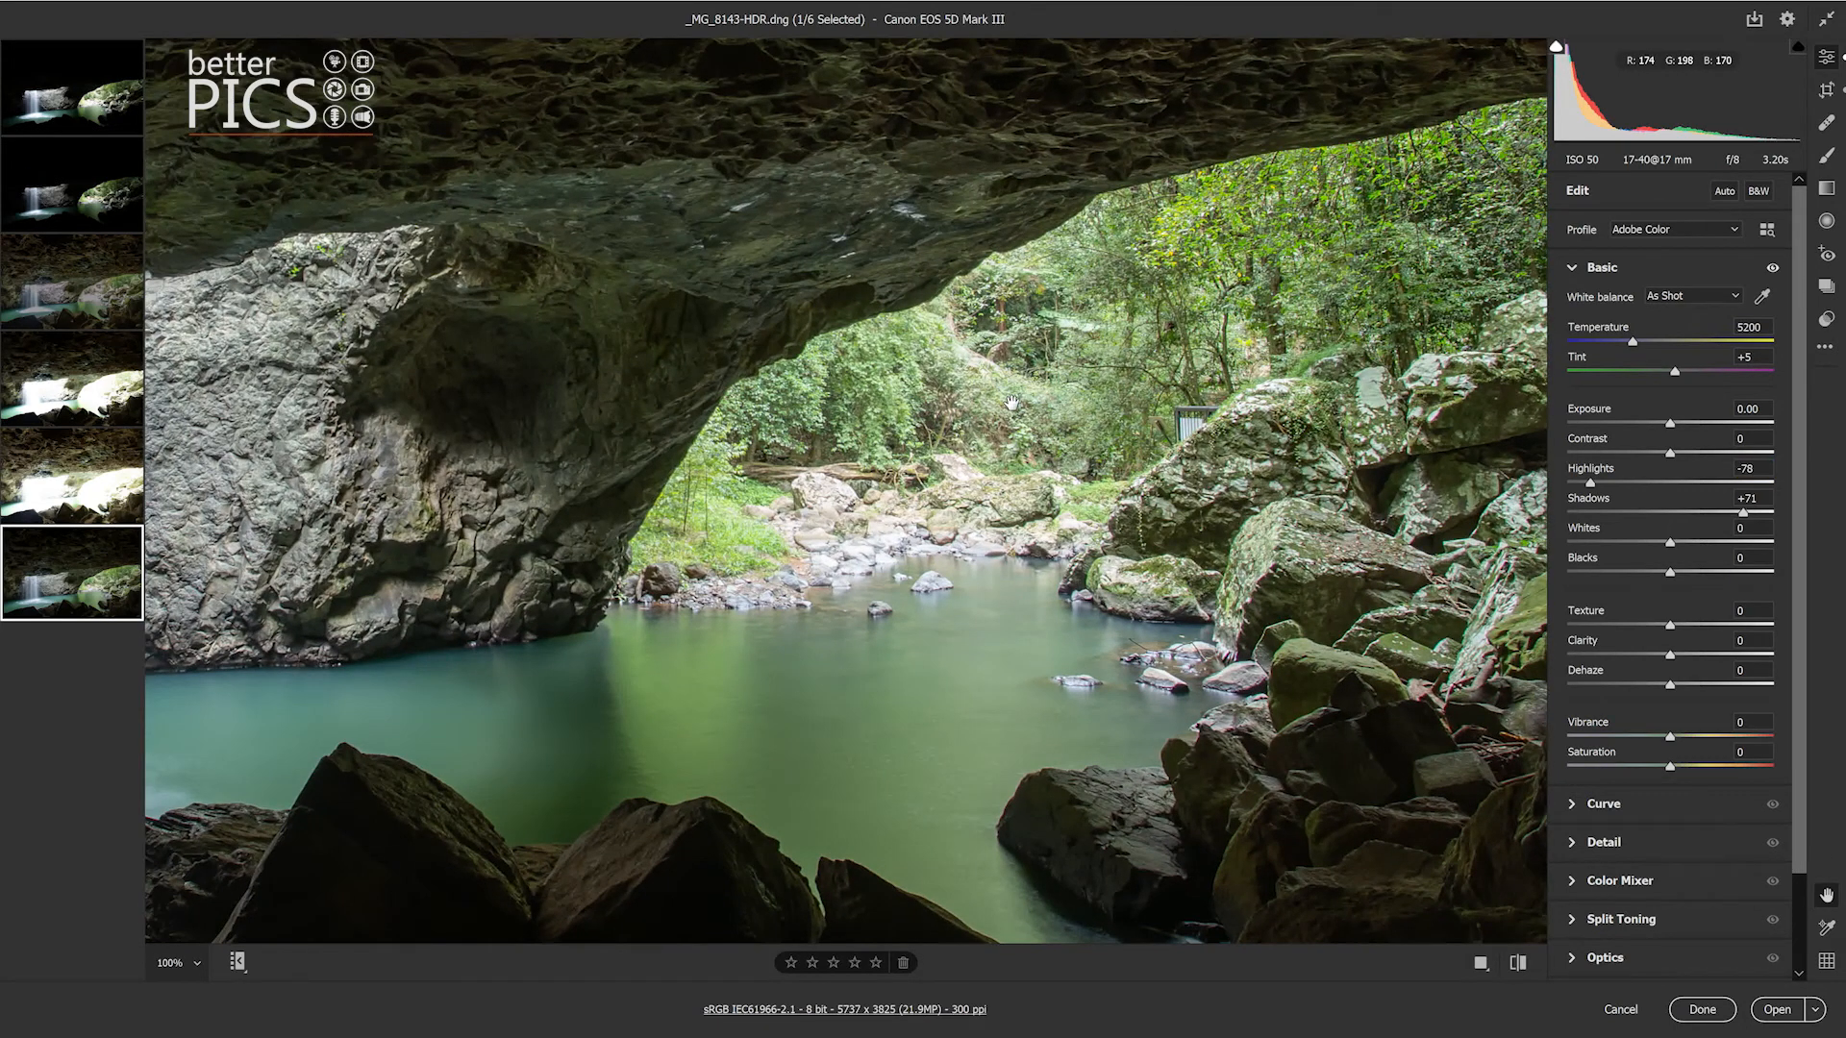
left_click_drag(663, 169, 845, 465)
left_click_drag(761, 297, 927, 583)
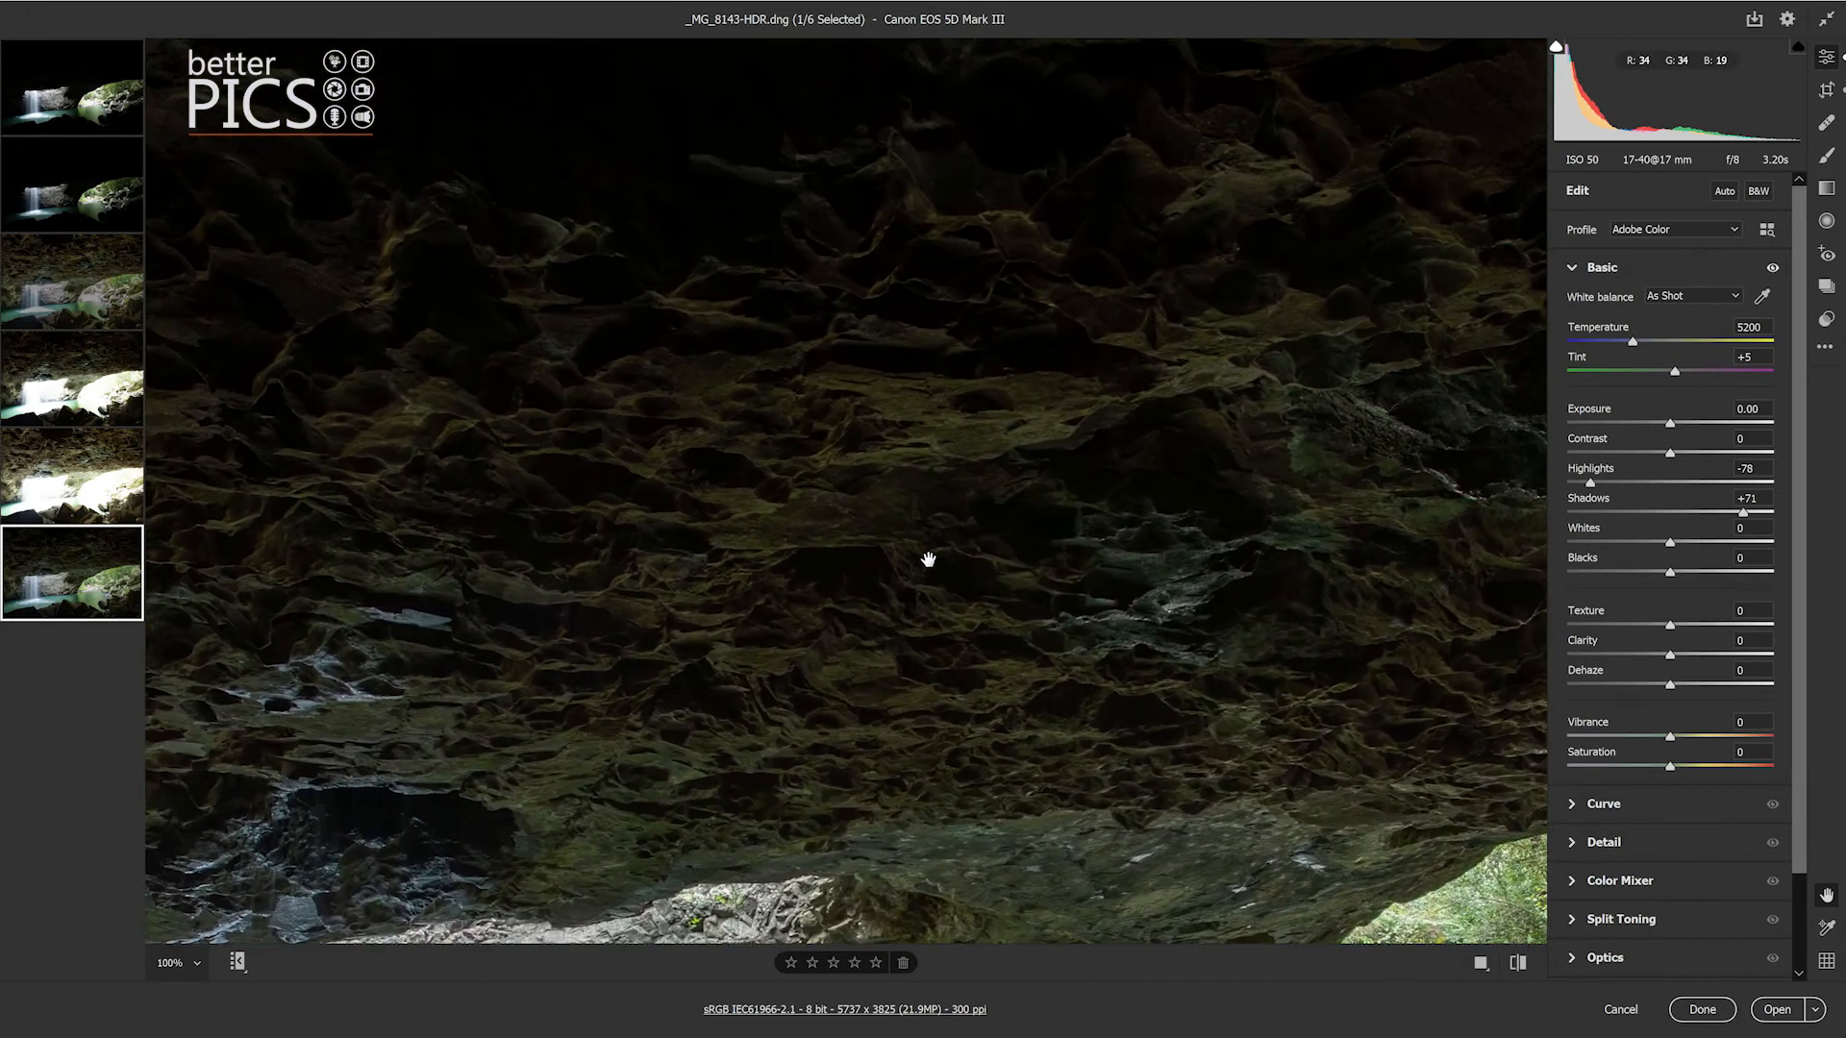
left_click(753, 460)
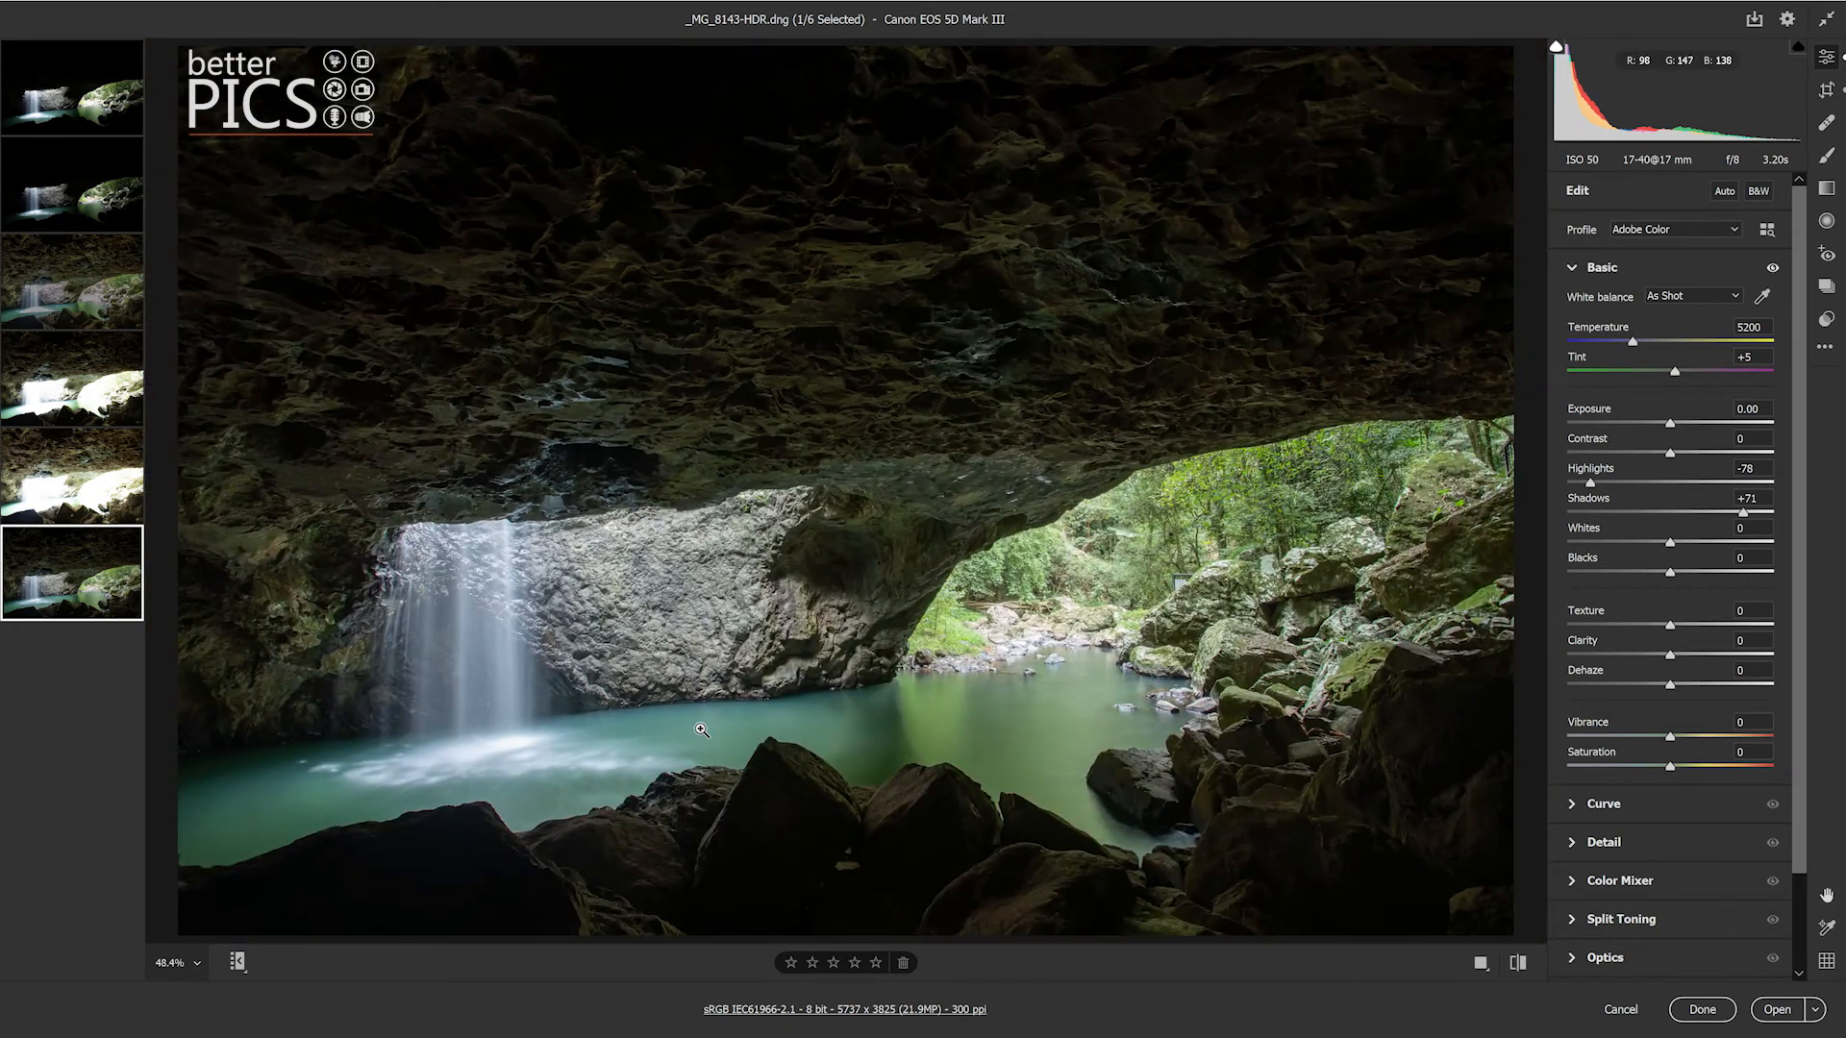
Fine-tune the HDR image's Shadows to +74.
left_click(1736, 527)
left_click(1745, 512)
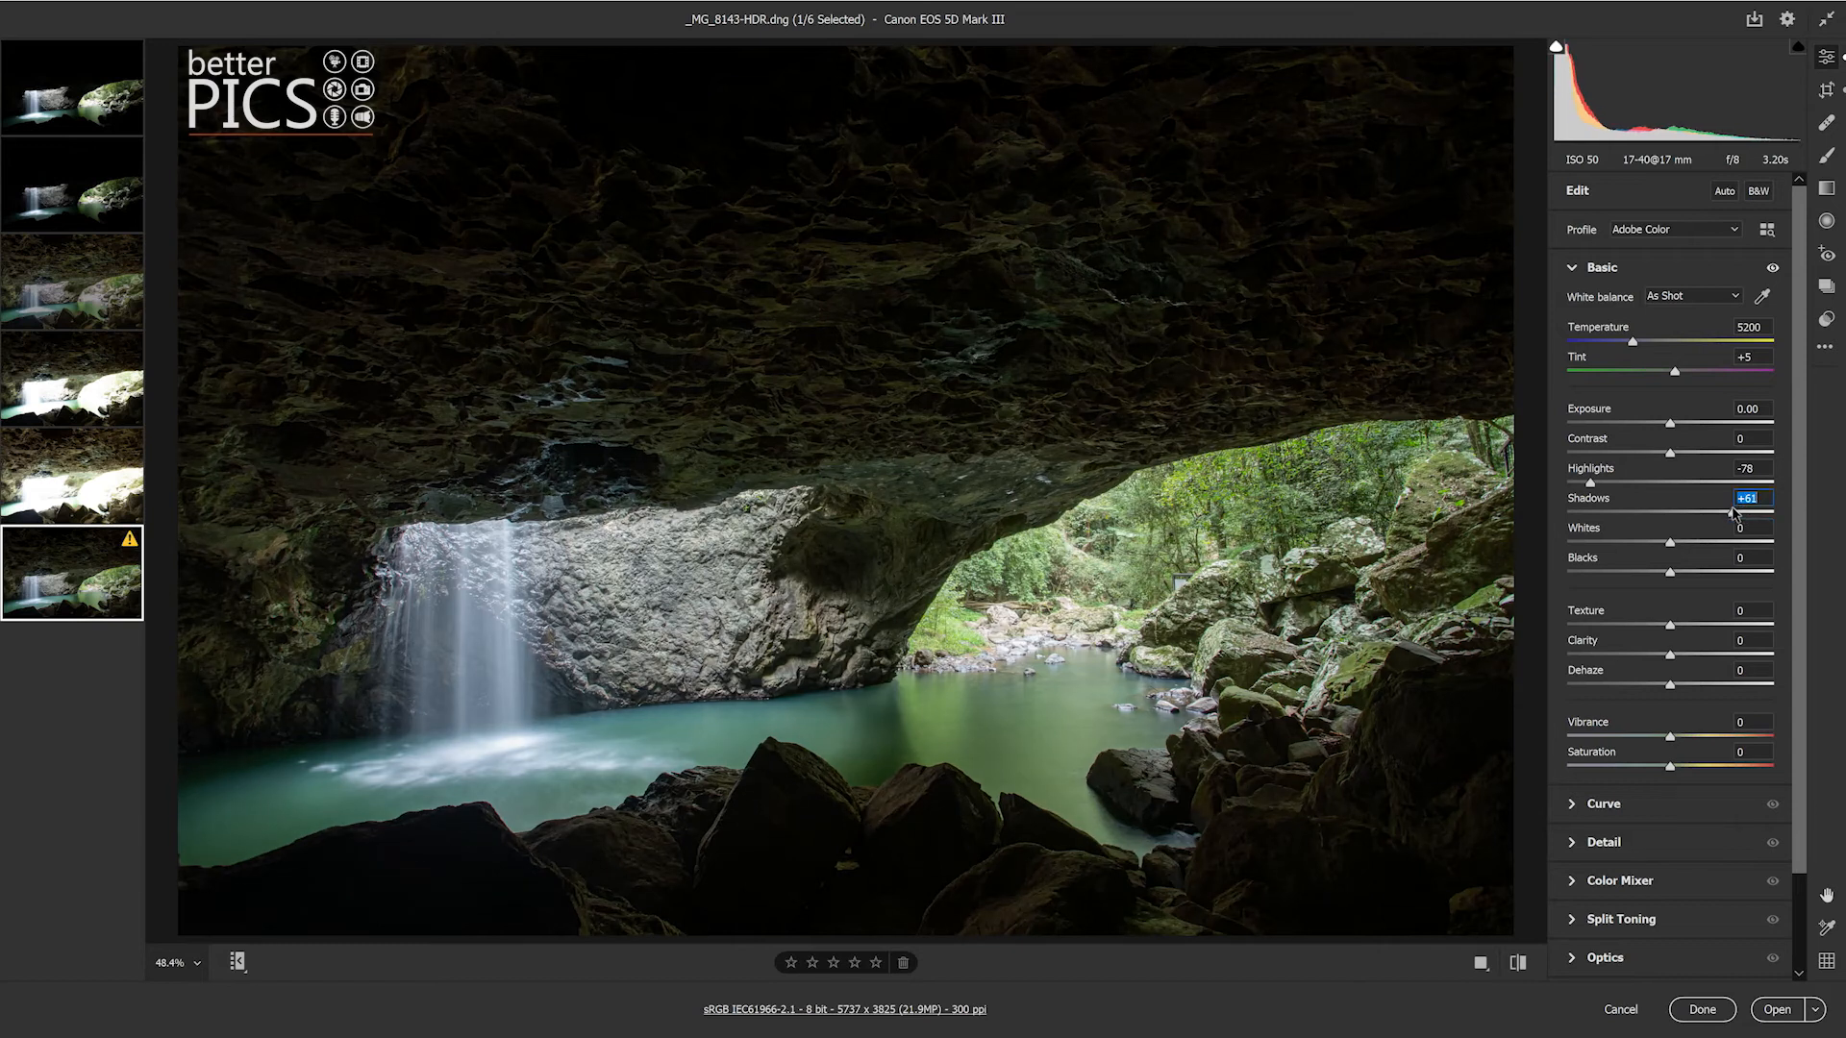
left_click_drag(1744, 510, 1746, 510)
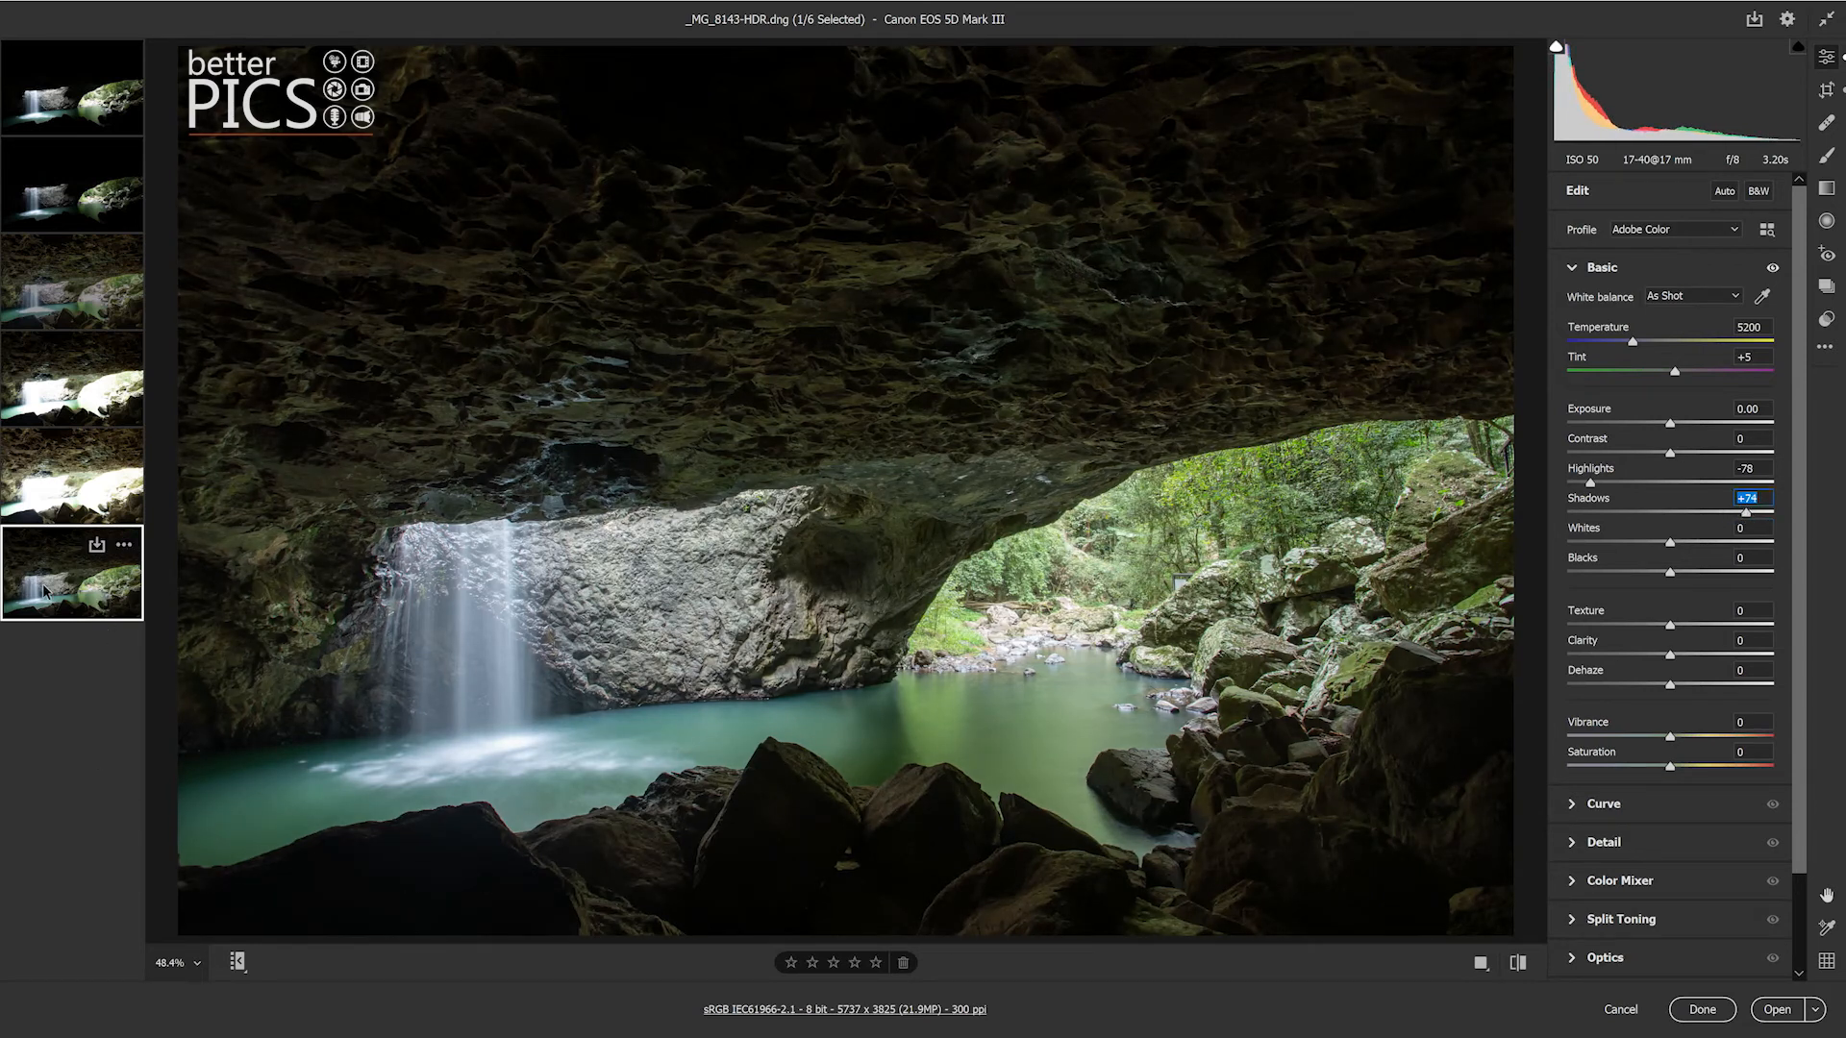
Raise the HDR image's Exposure to +0.75 and lower its Highlights to -88.
left_click(1676, 424)
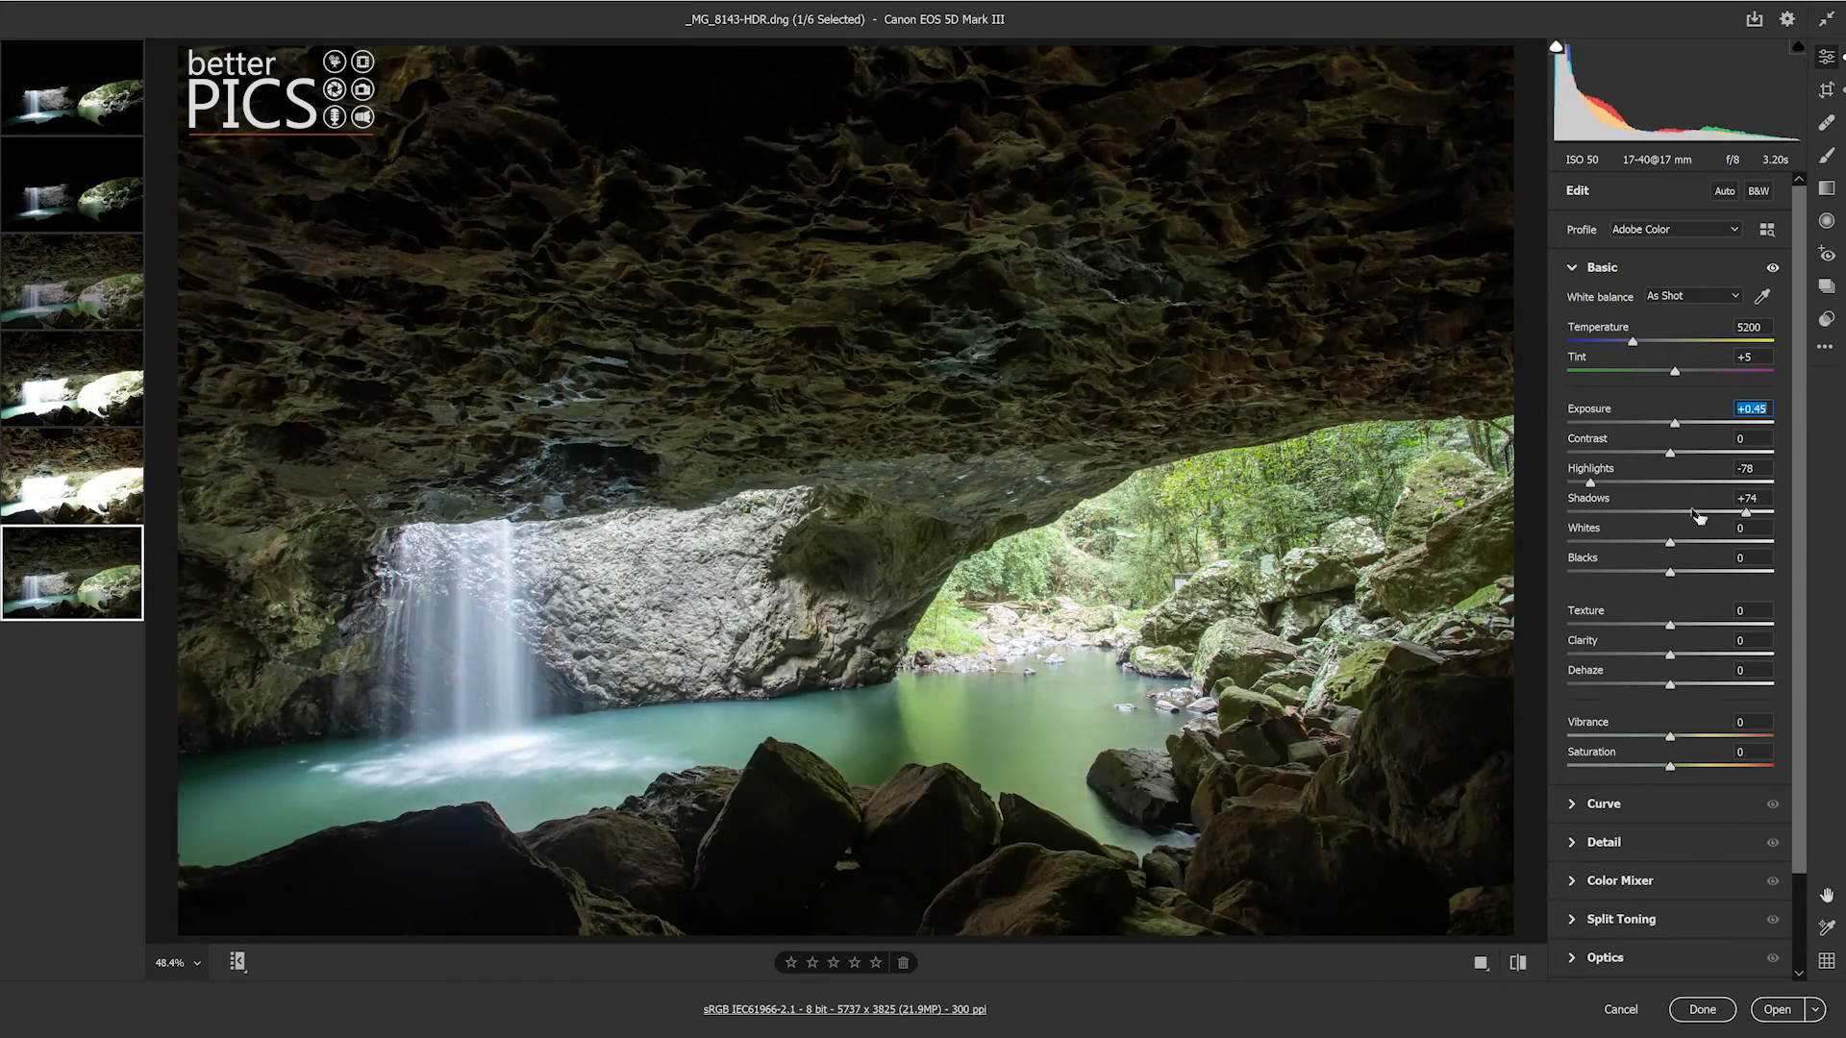
left_click_drag(1591, 482, 1579, 484)
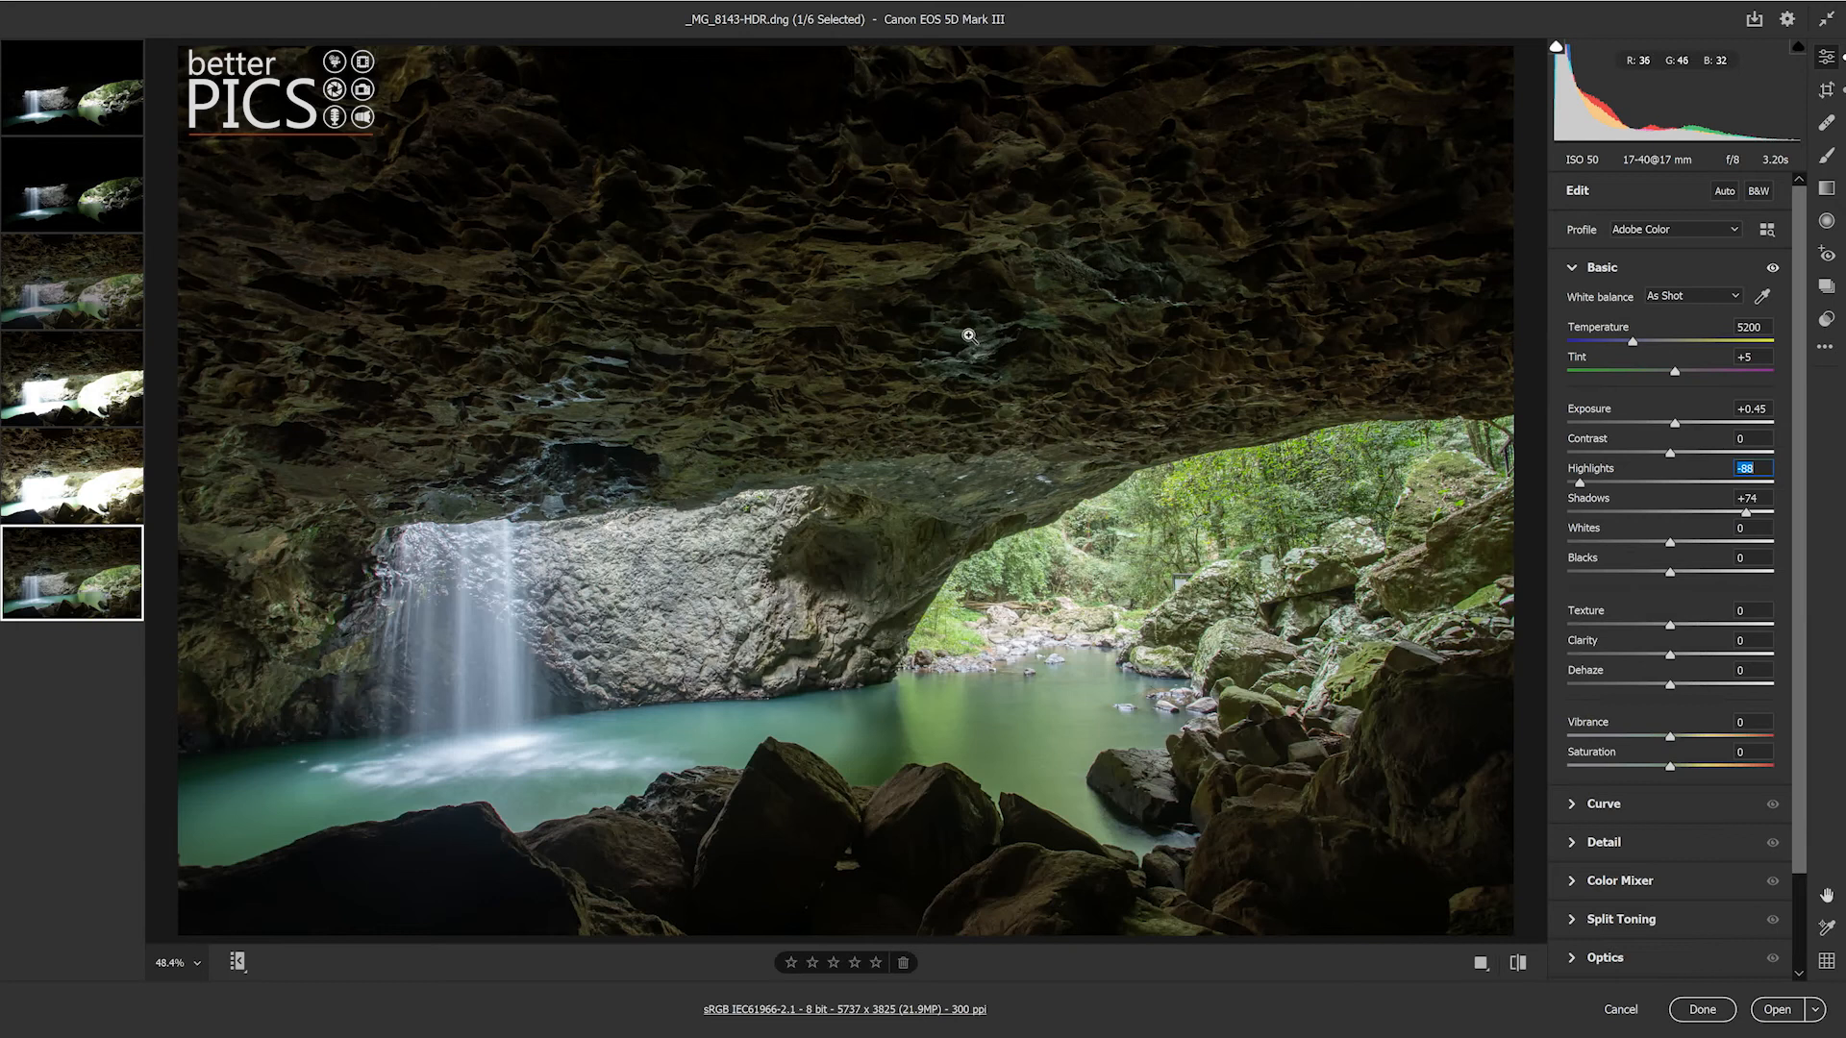
left_click(1676, 424)
left_click_drag(1676, 423, 1680, 424)
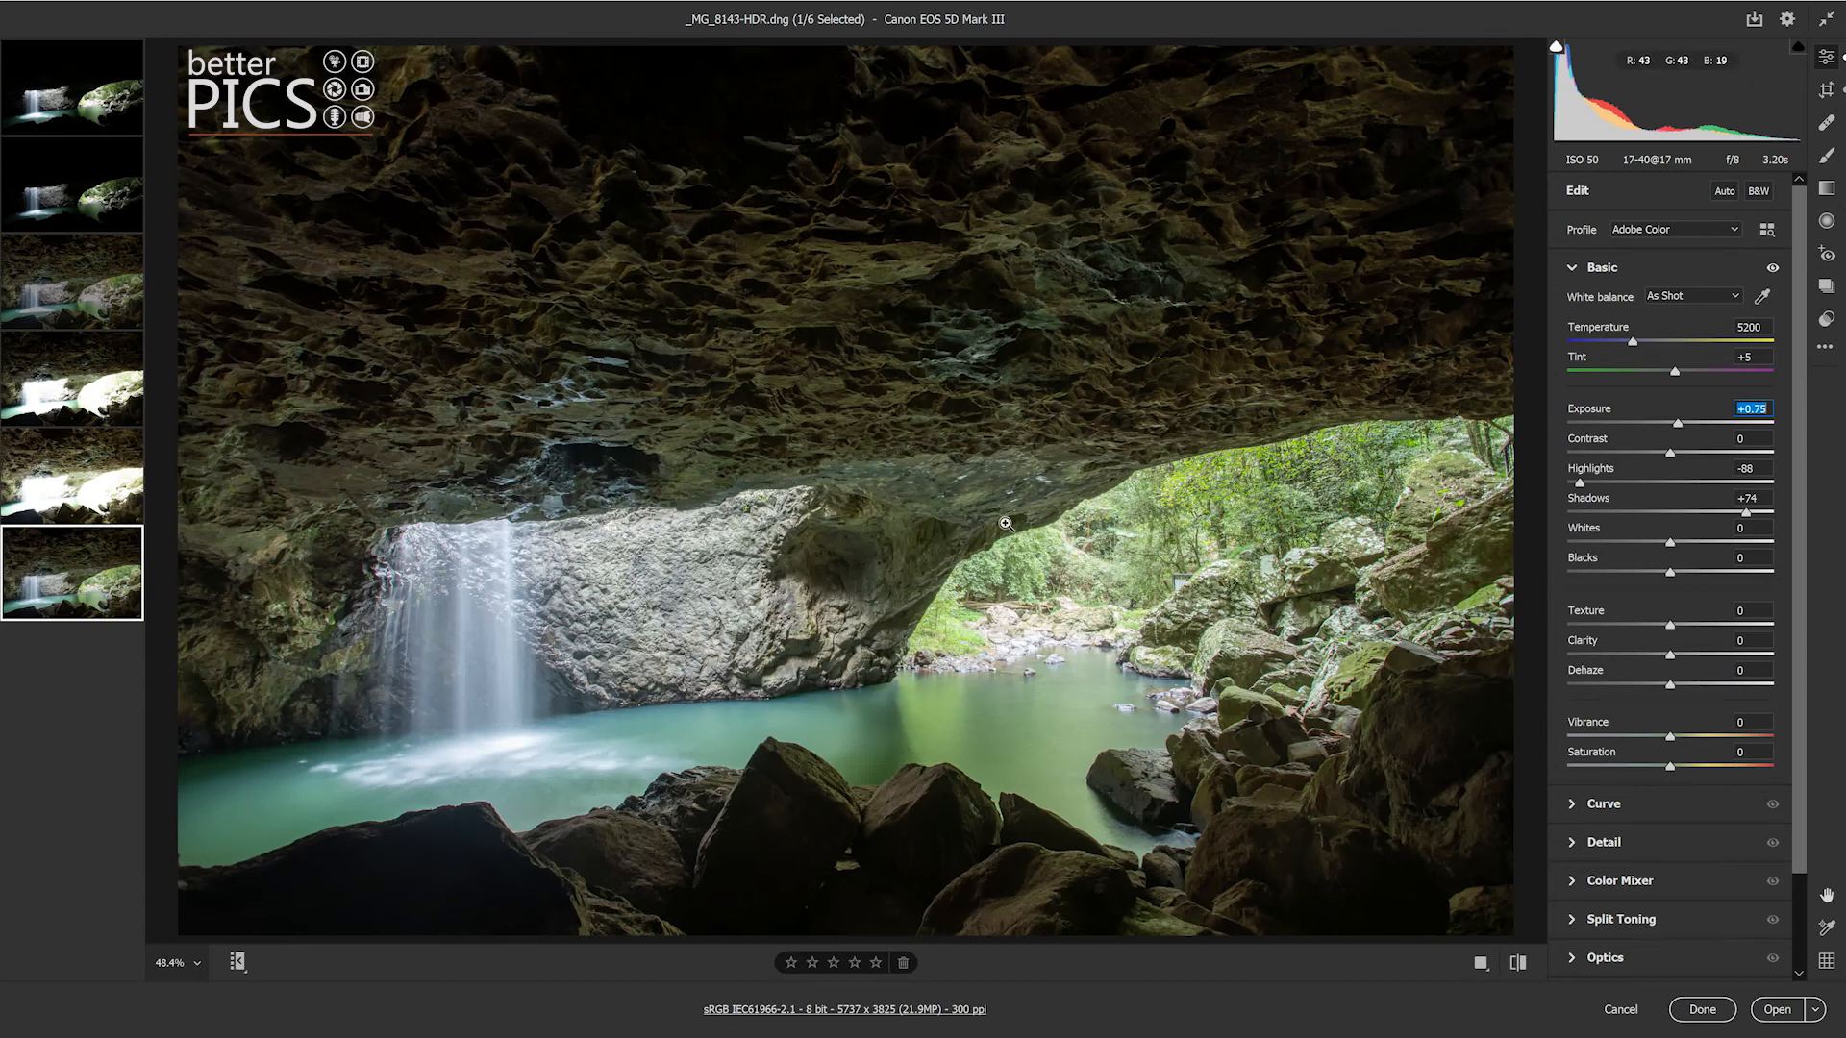
Raise the Exposure of the single exposure _MG_8141.CR2 to +0.45.
left_click(33, 280)
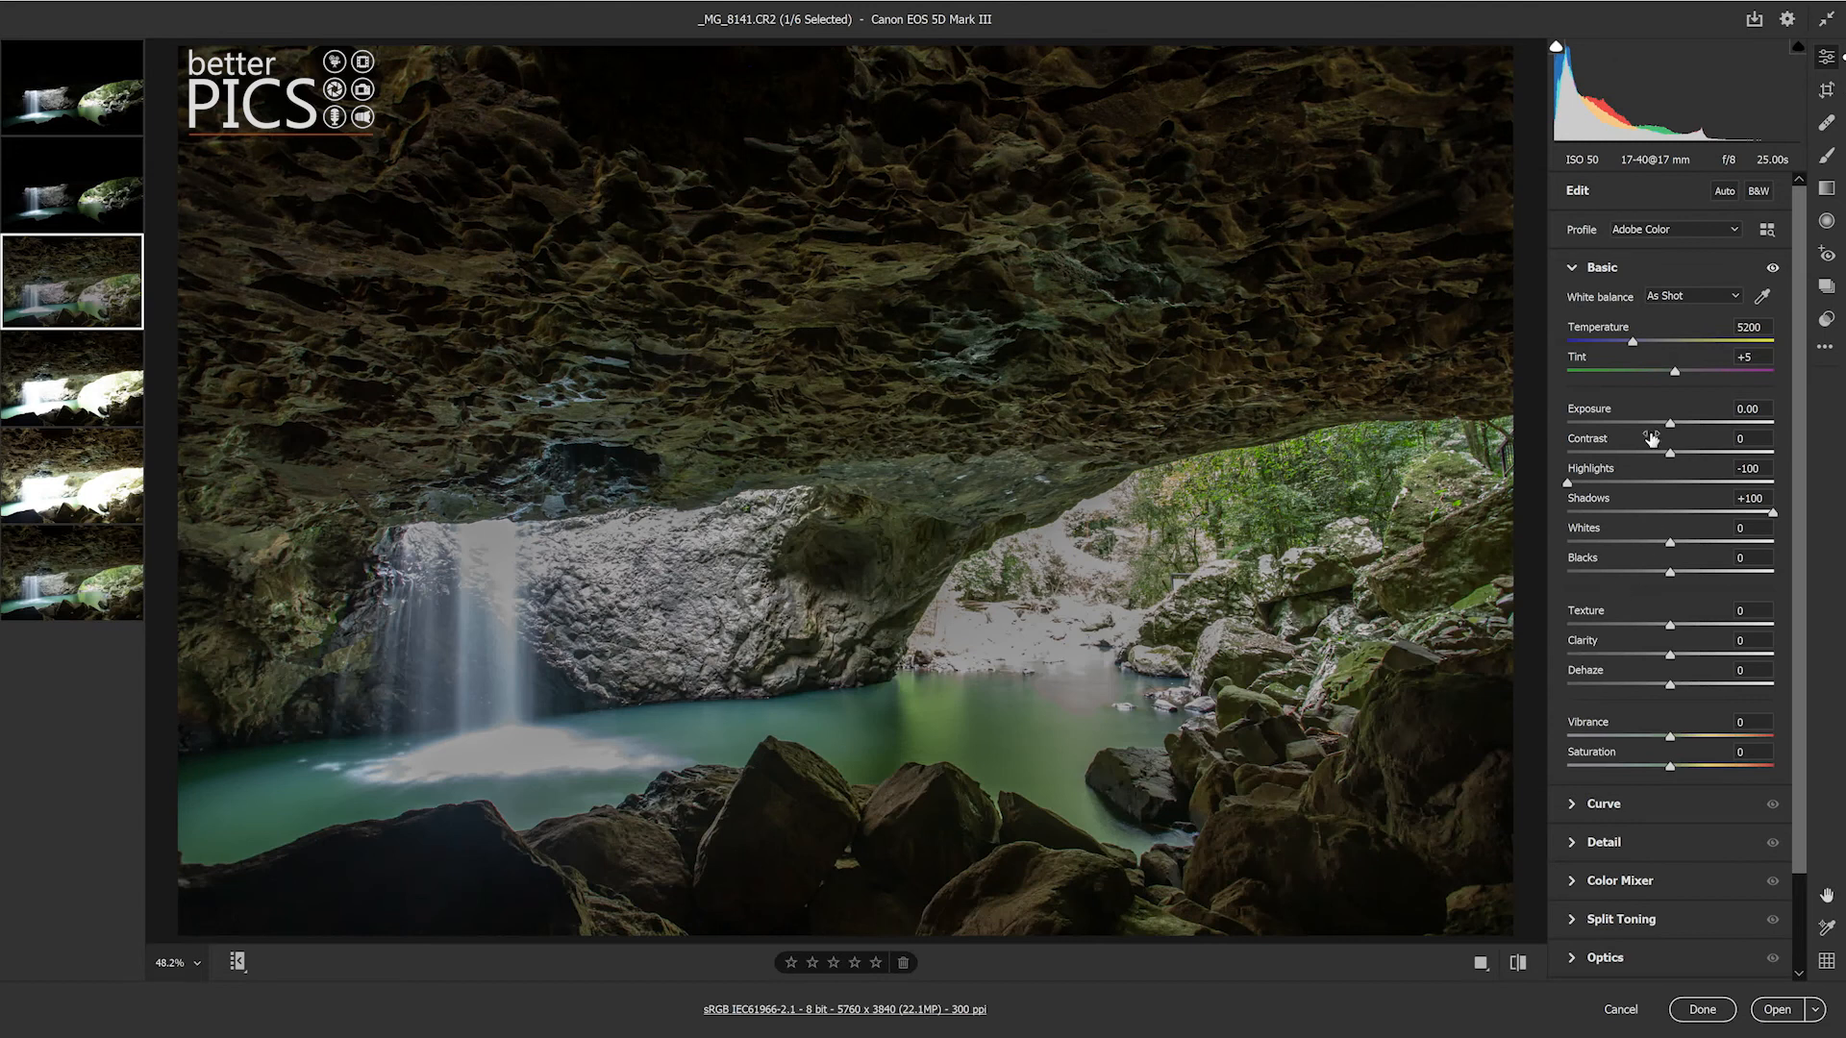
left_click_drag(1669, 423, 1684, 426)
Compare the cave ceiling's dark detail between _MG_8141.CR2 and _MG_8143-HDR up close, then return to the whole HDR image.
left_click(973, 164)
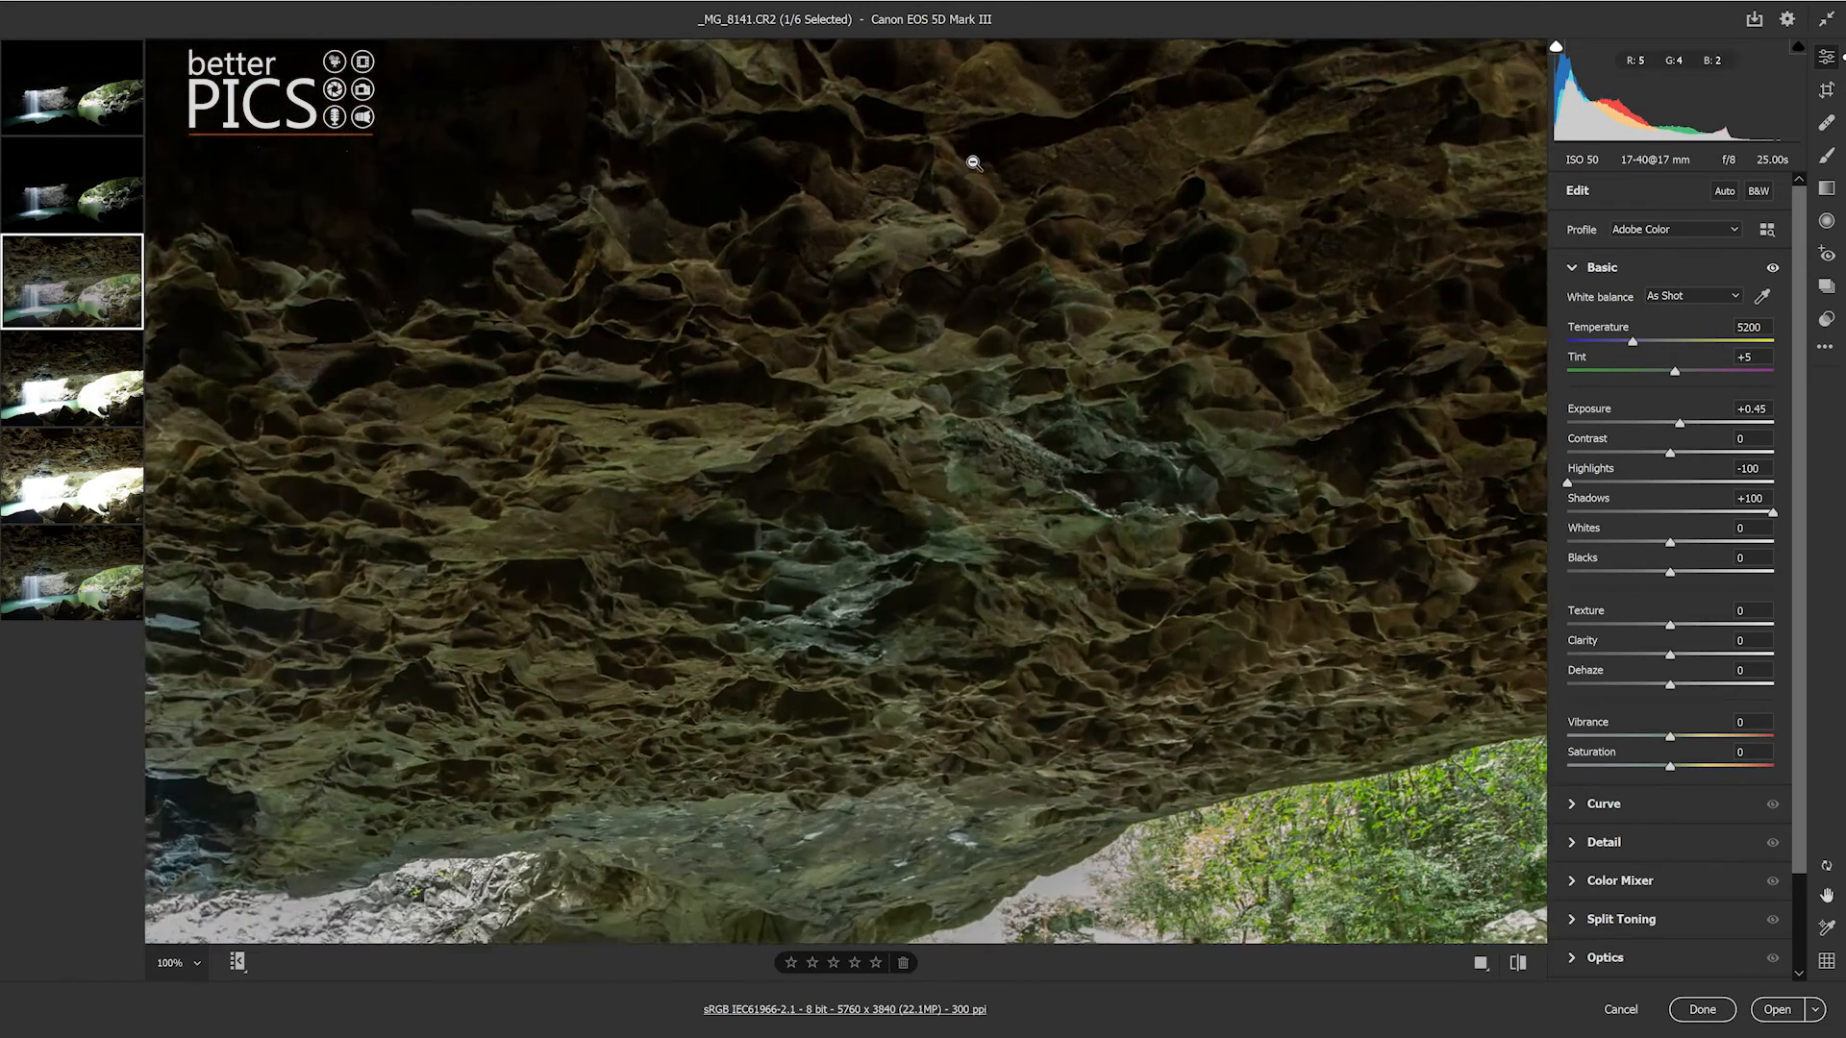
left_click(196, 963)
left_click(210, 814)
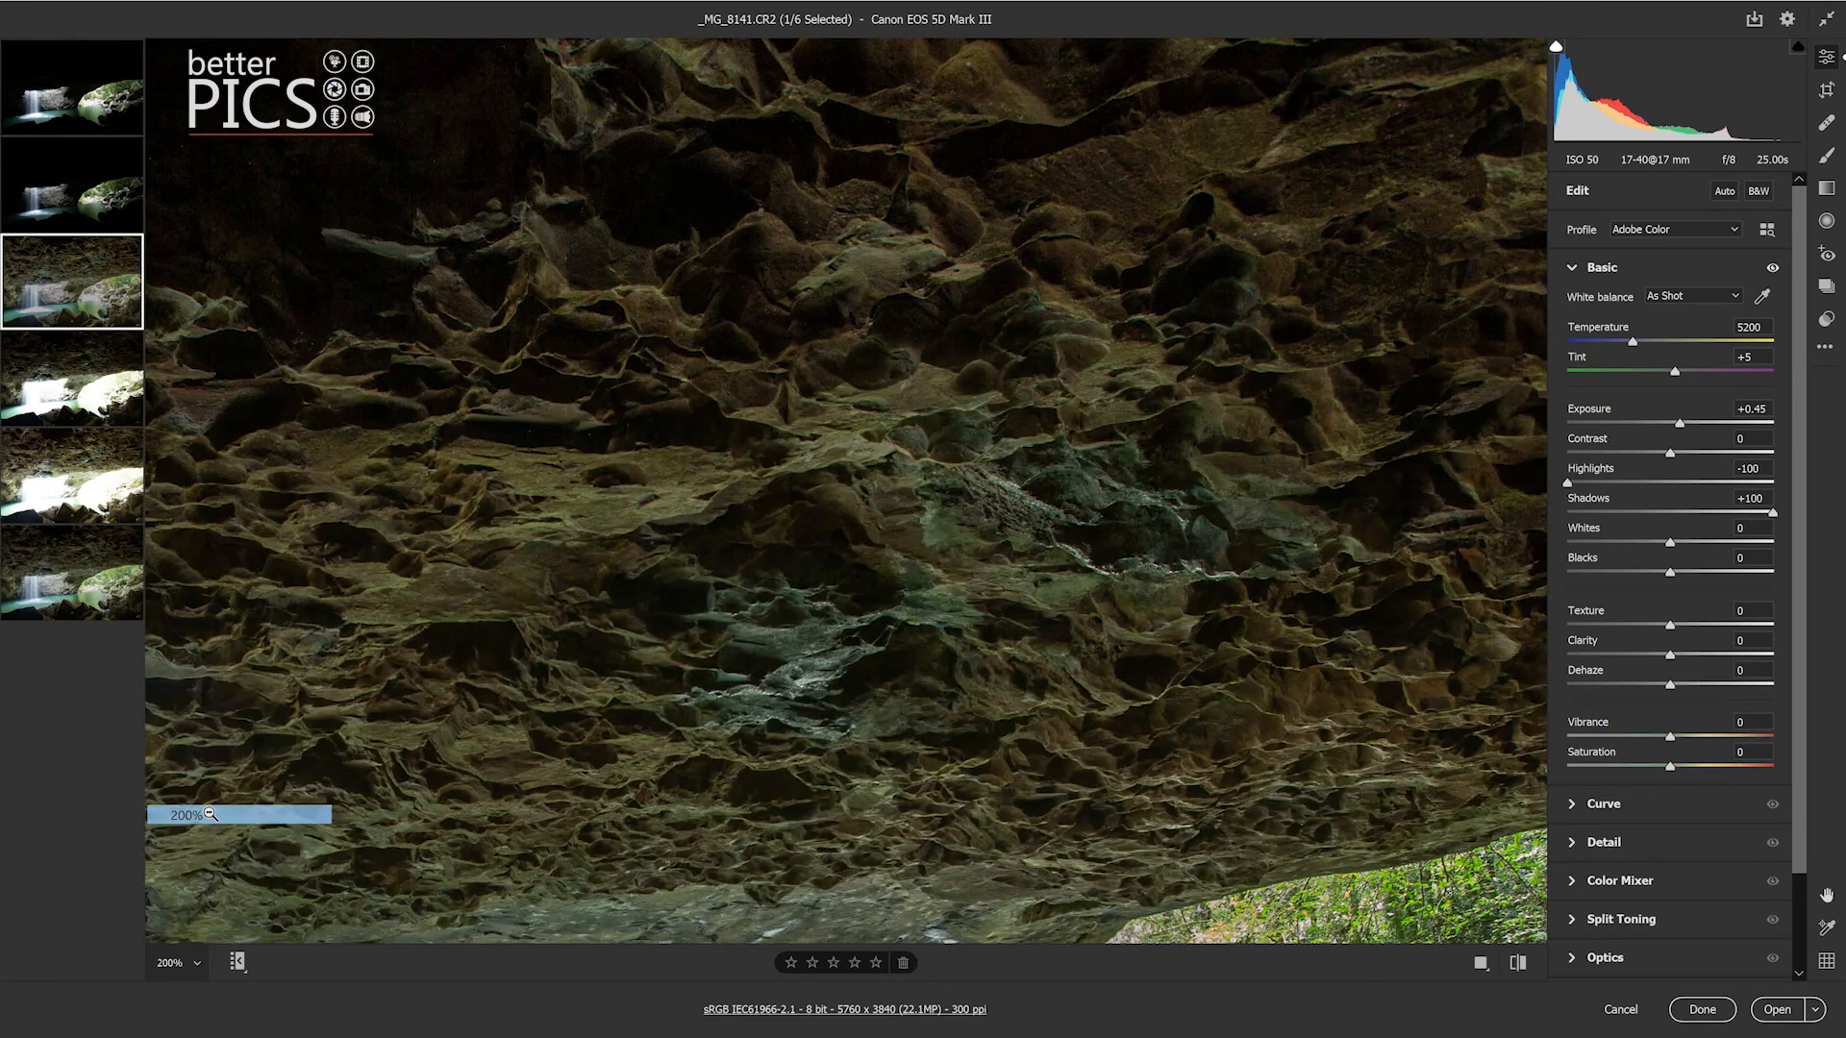
left_click_drag(644, 326, 919, 613)
left_click(75, 581)
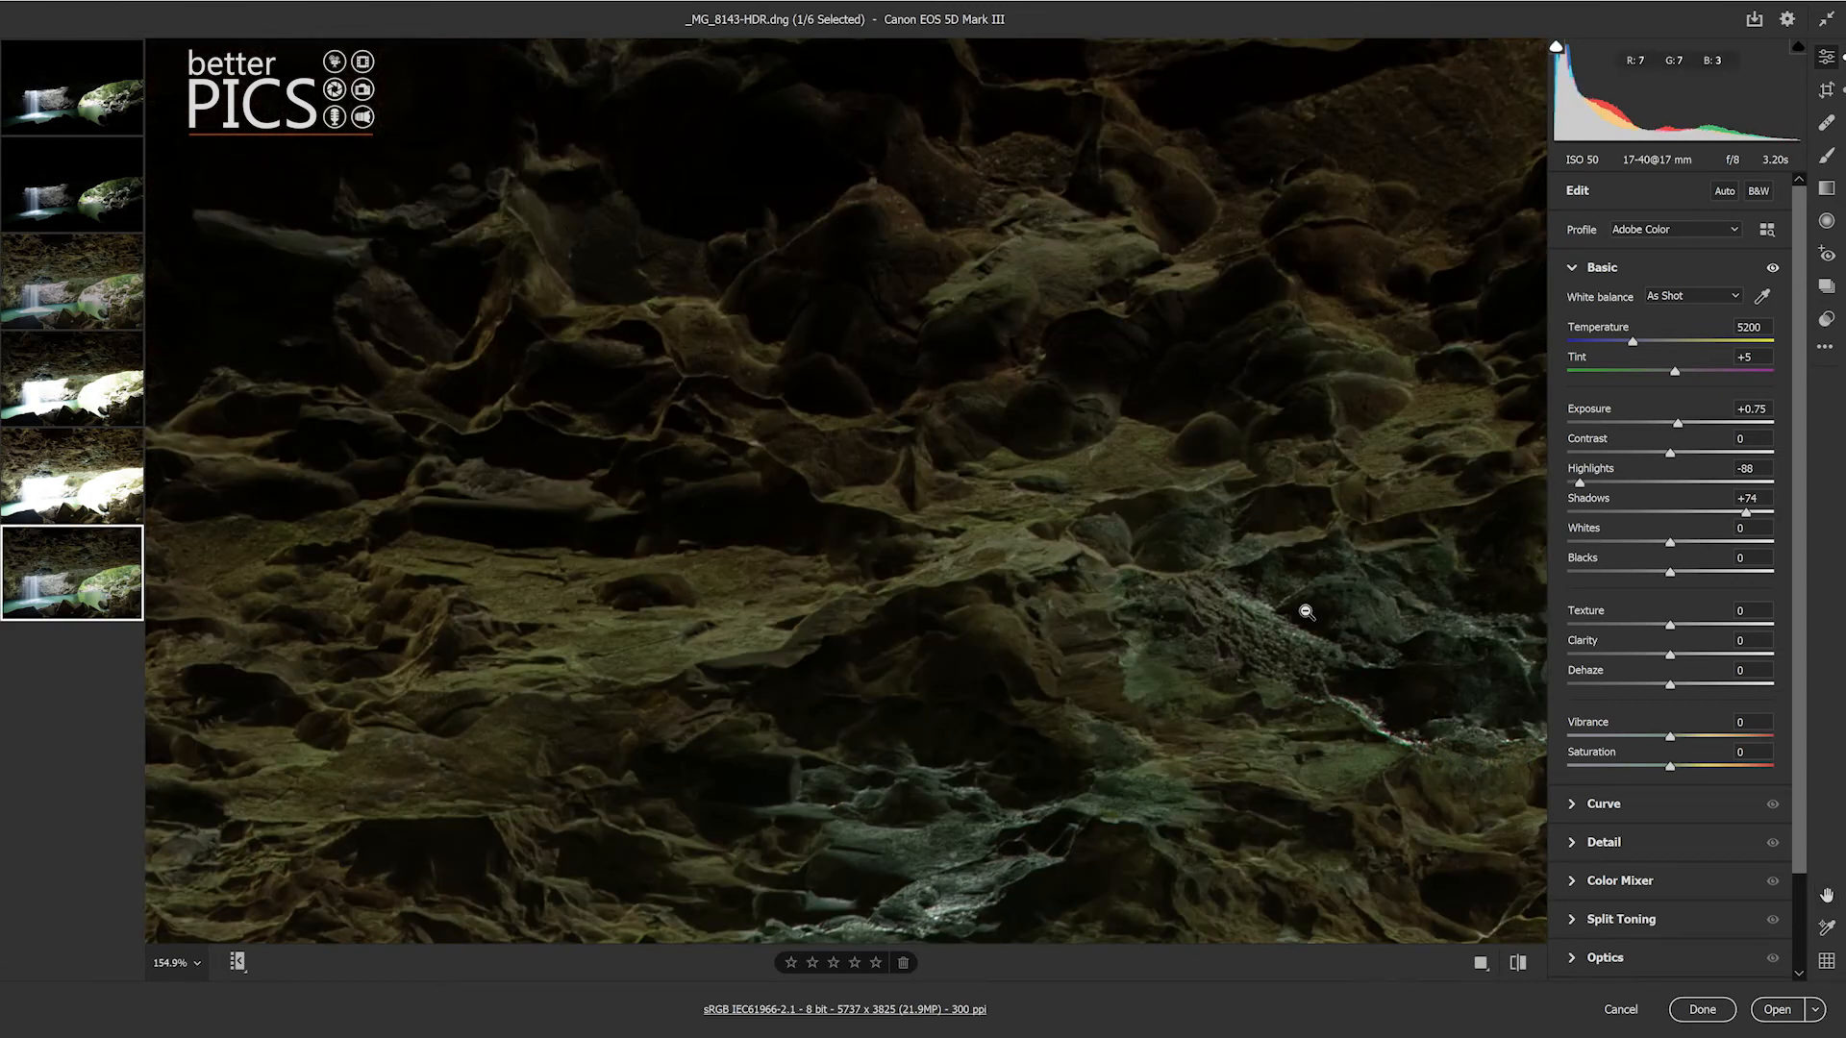
key("space")
left_click_drag(629, 228, 1128, 260)
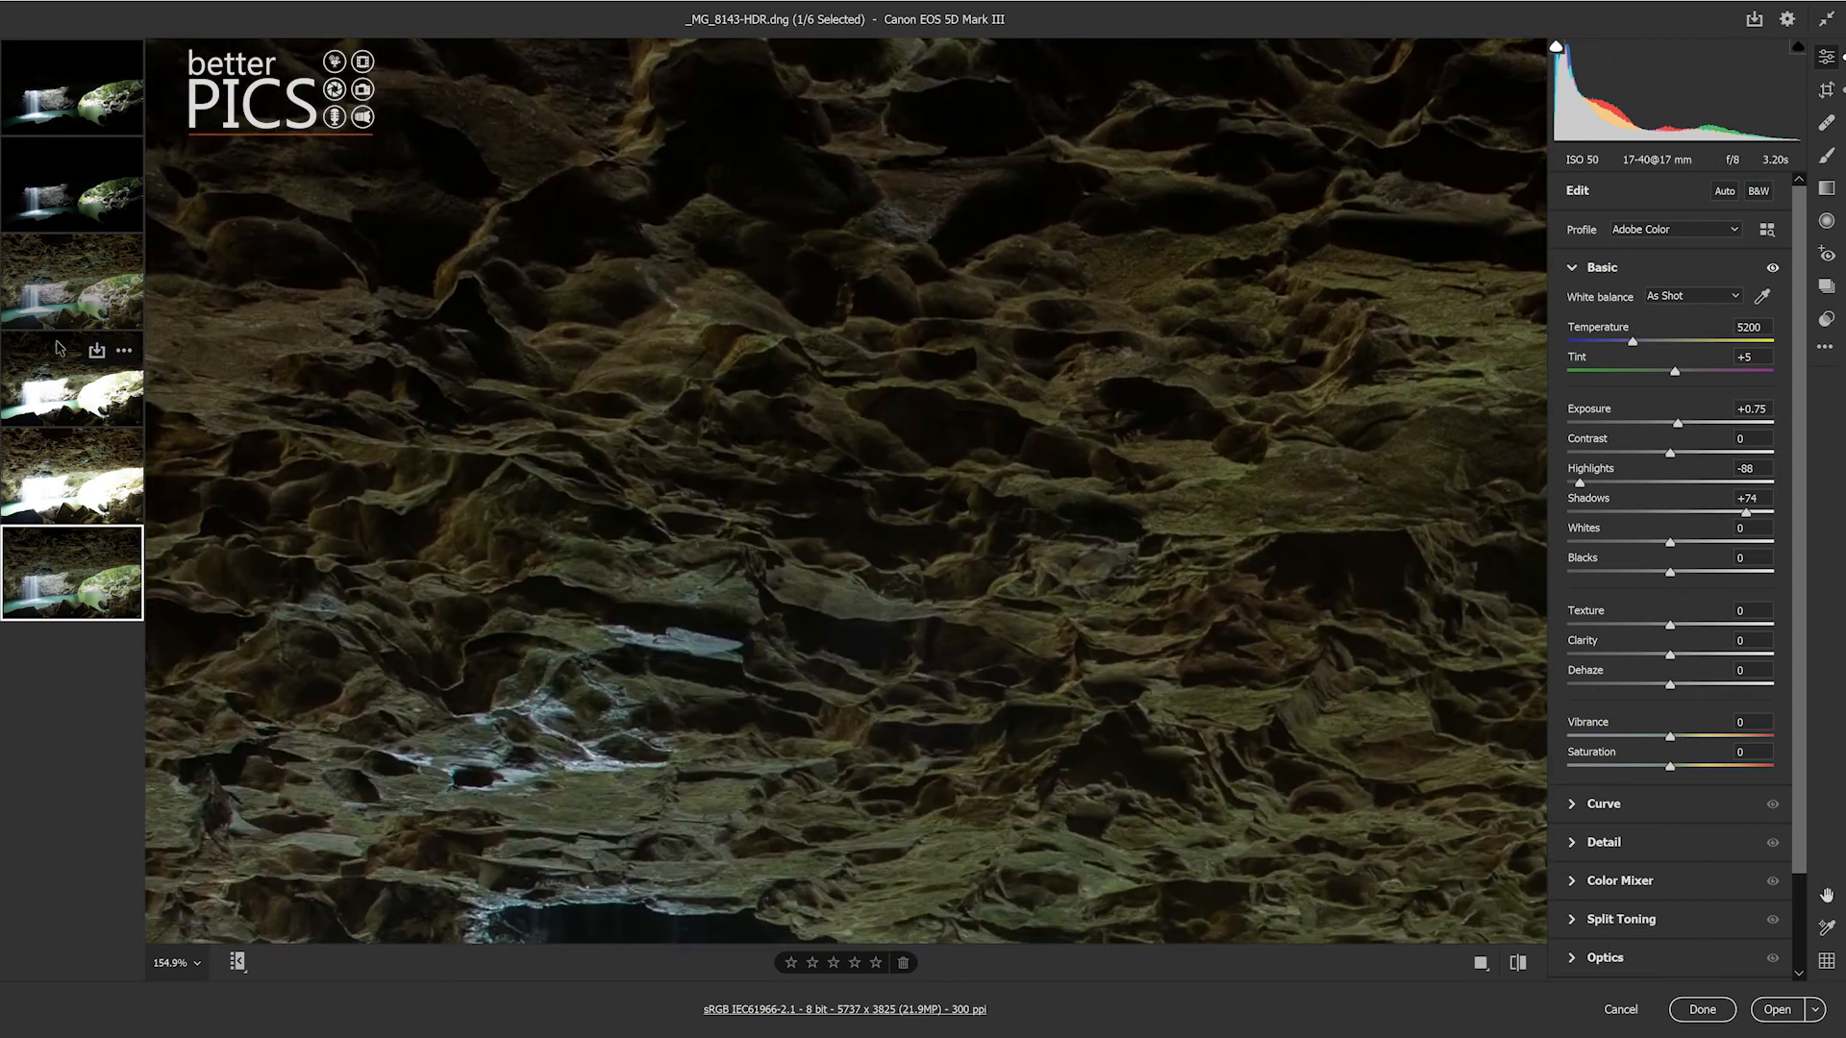
left_click(54, 303)
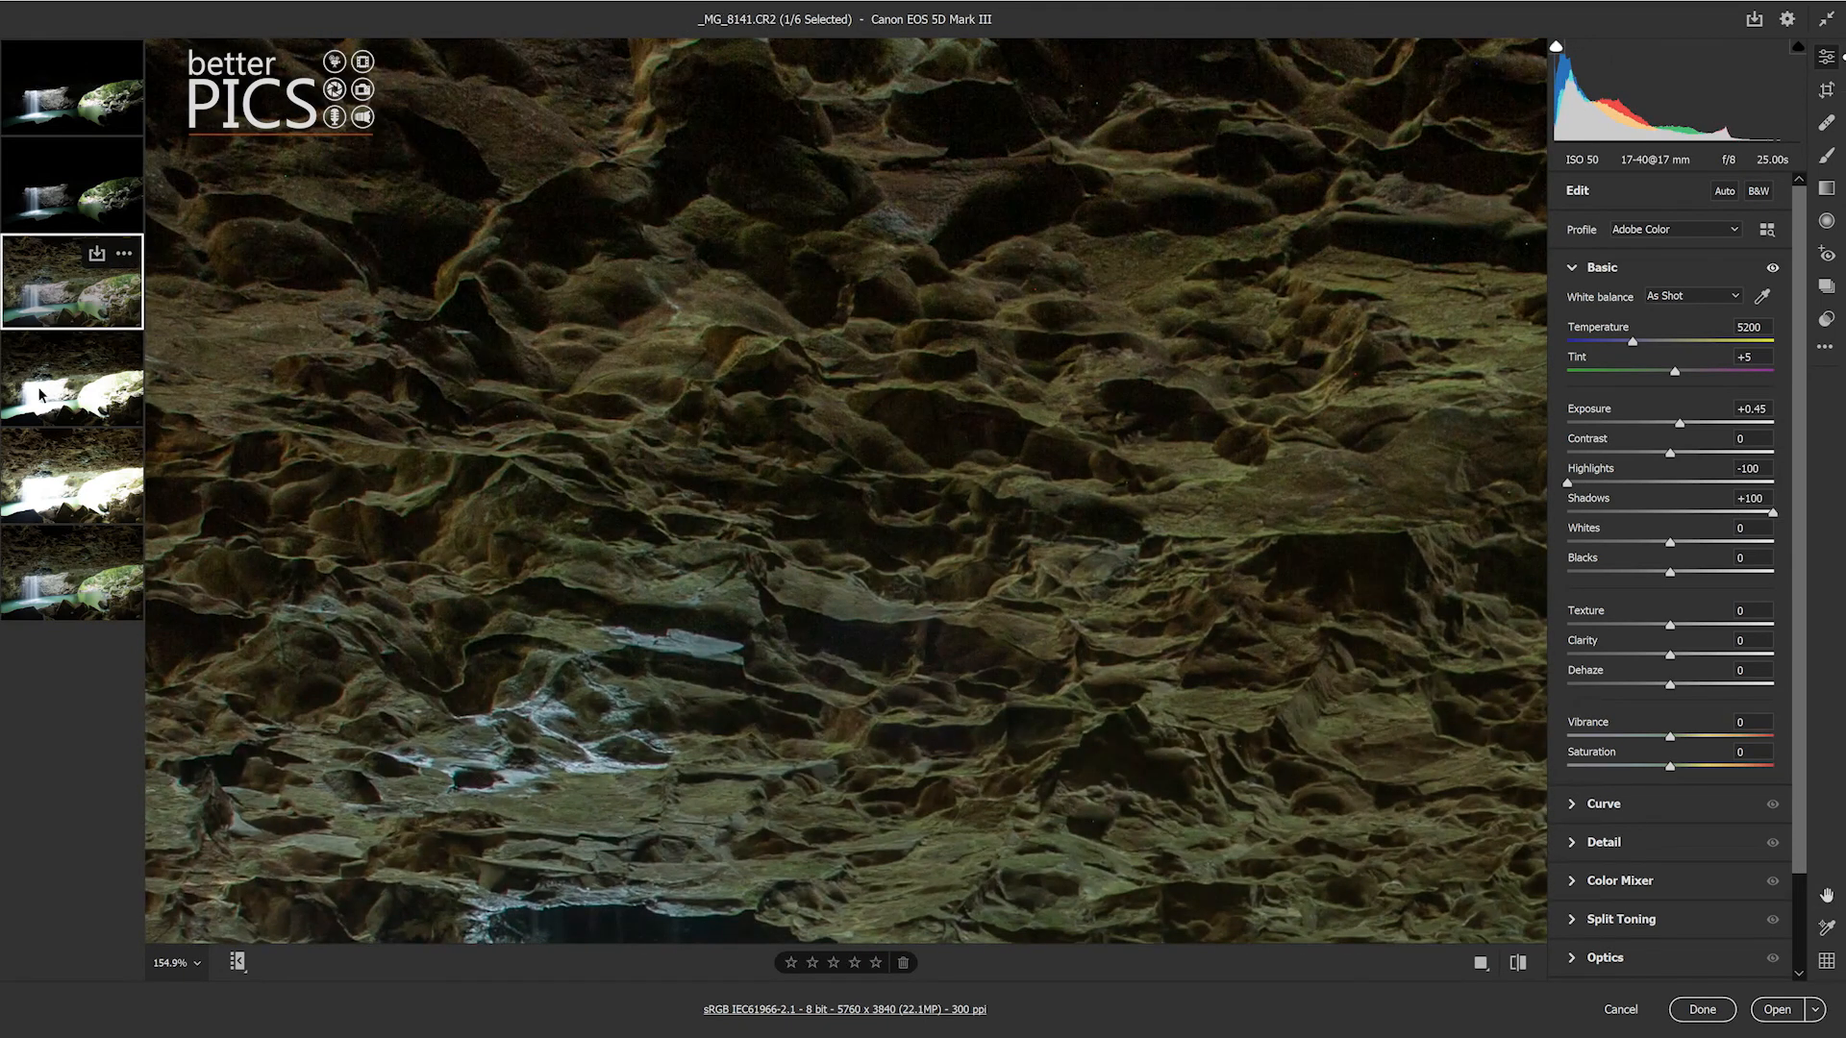
left_click(27, 591)
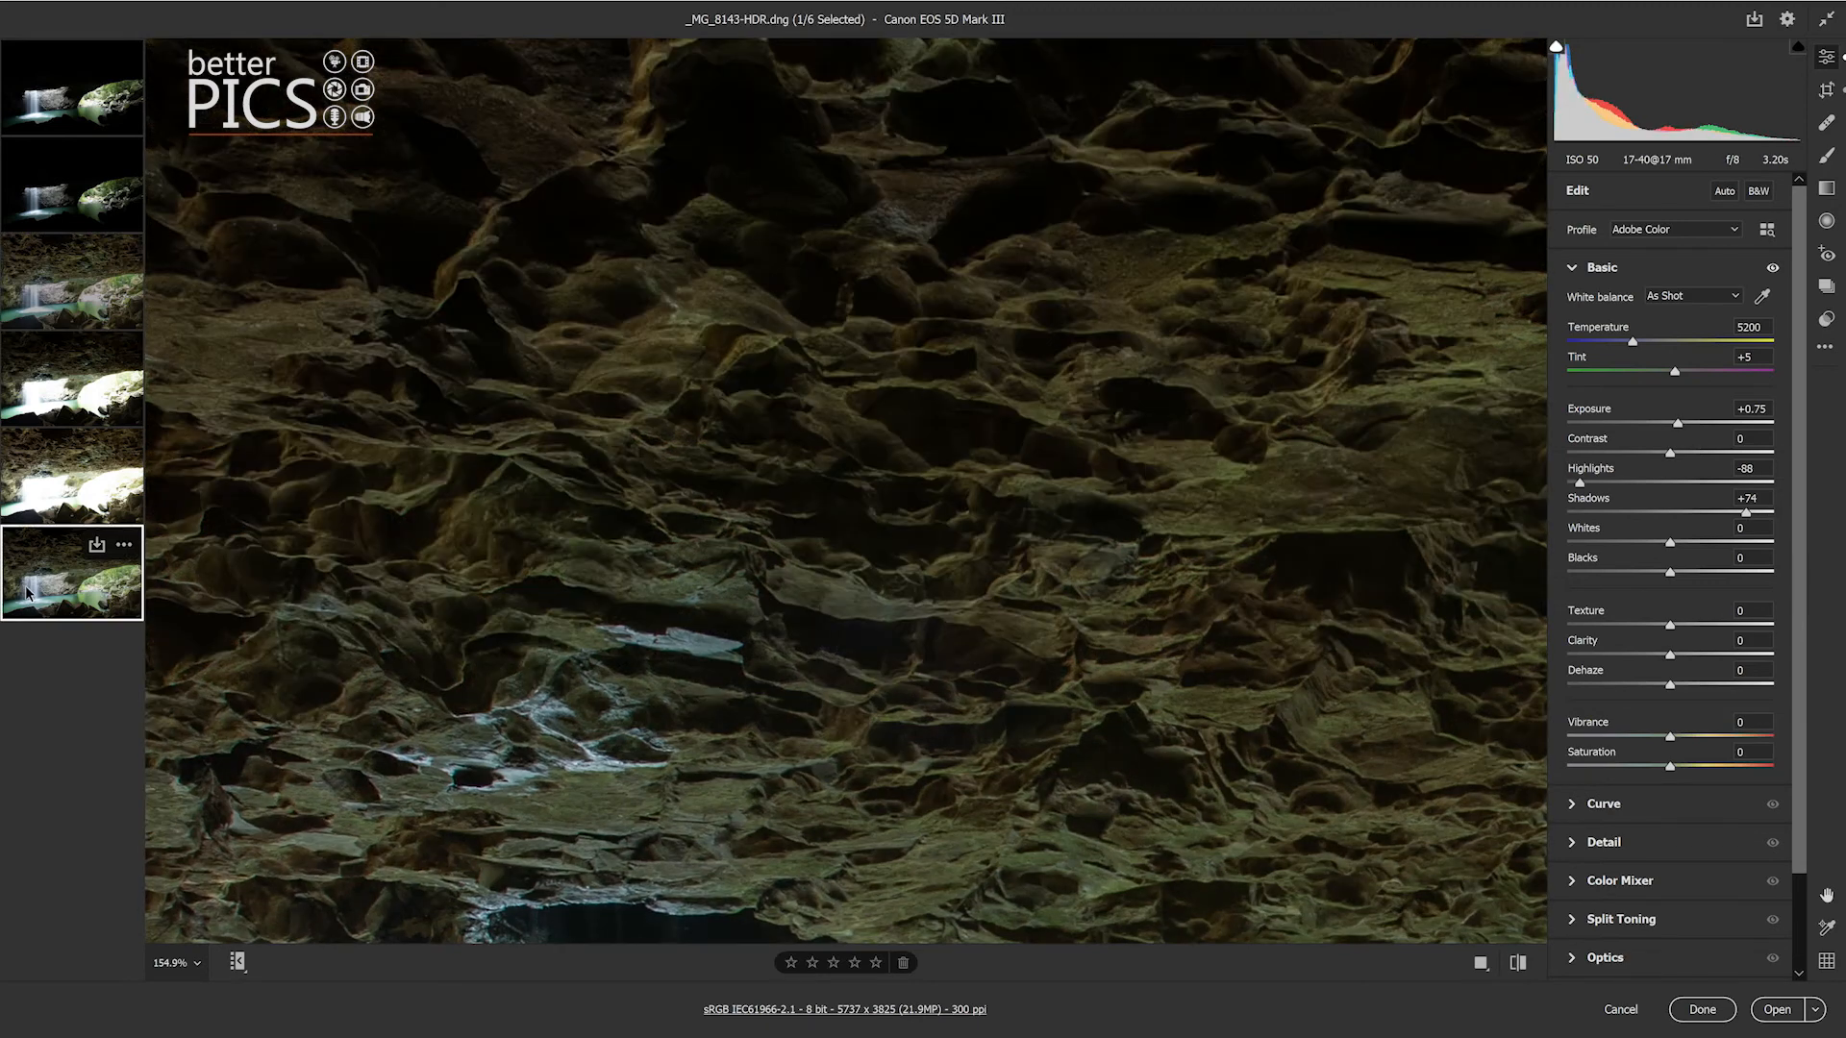
key("ctrl+0")
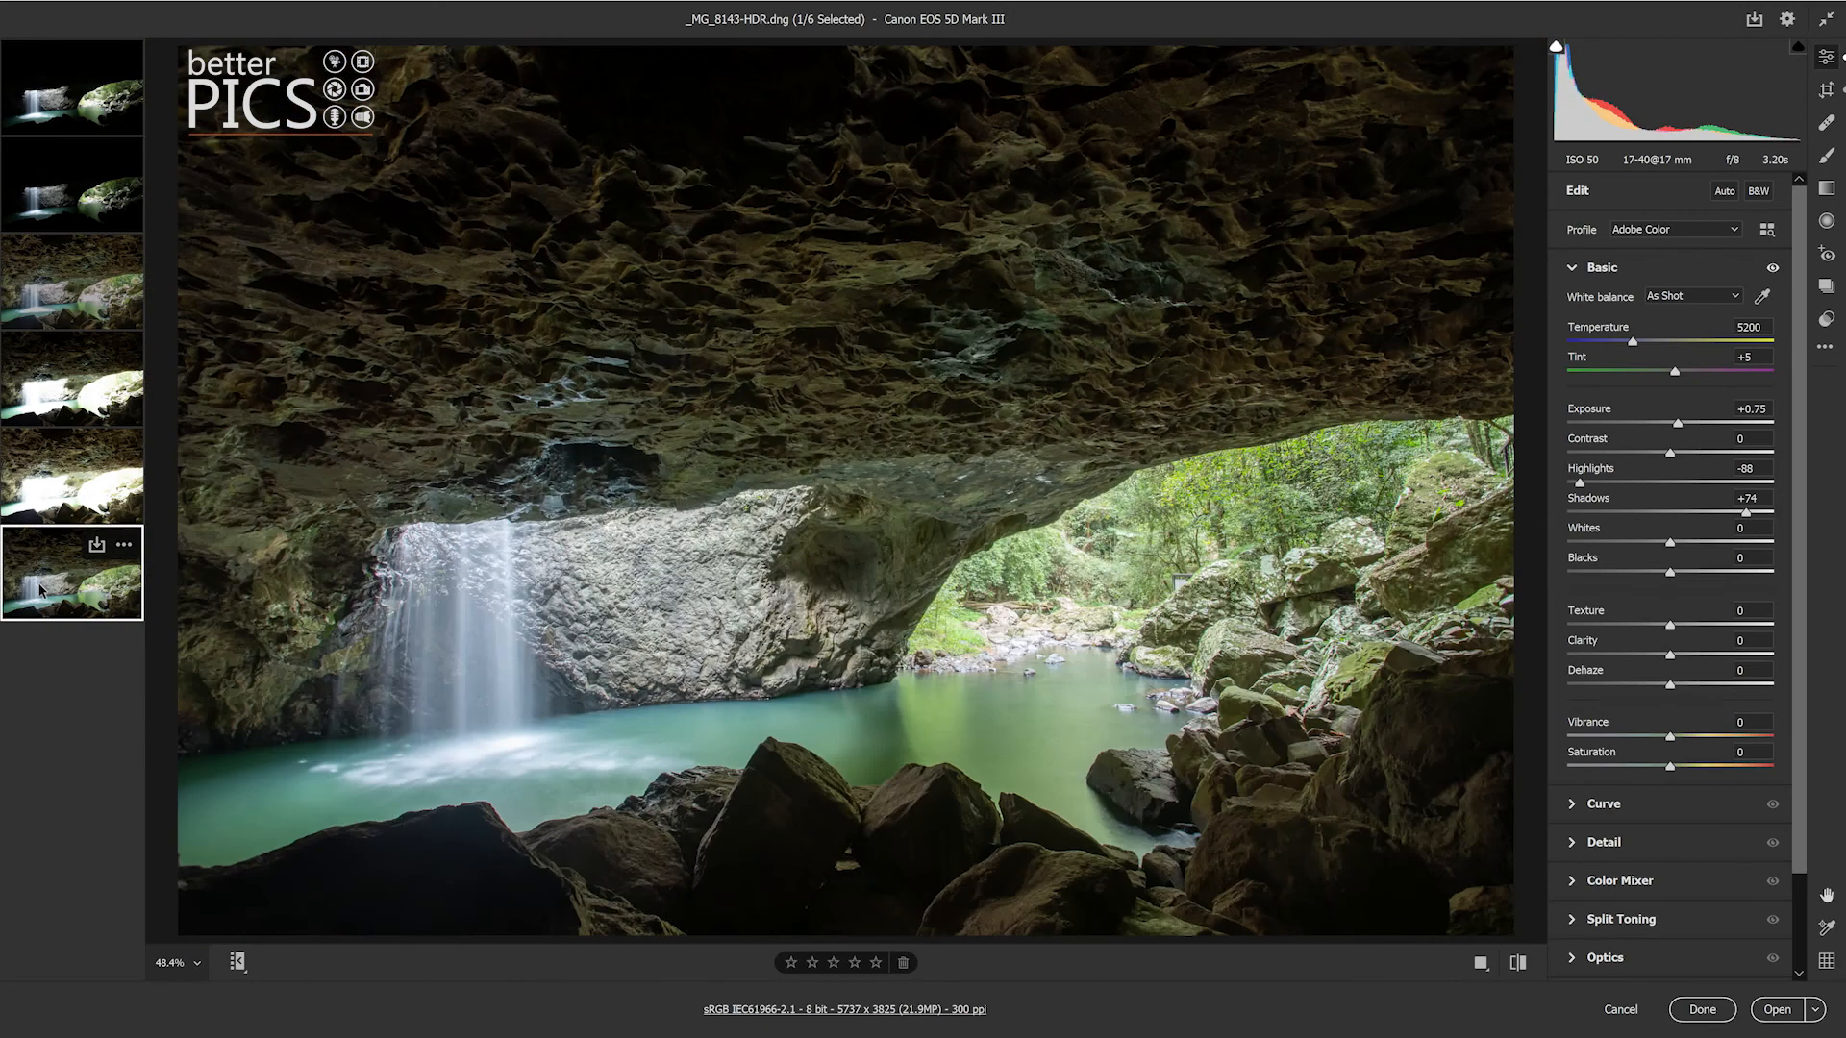